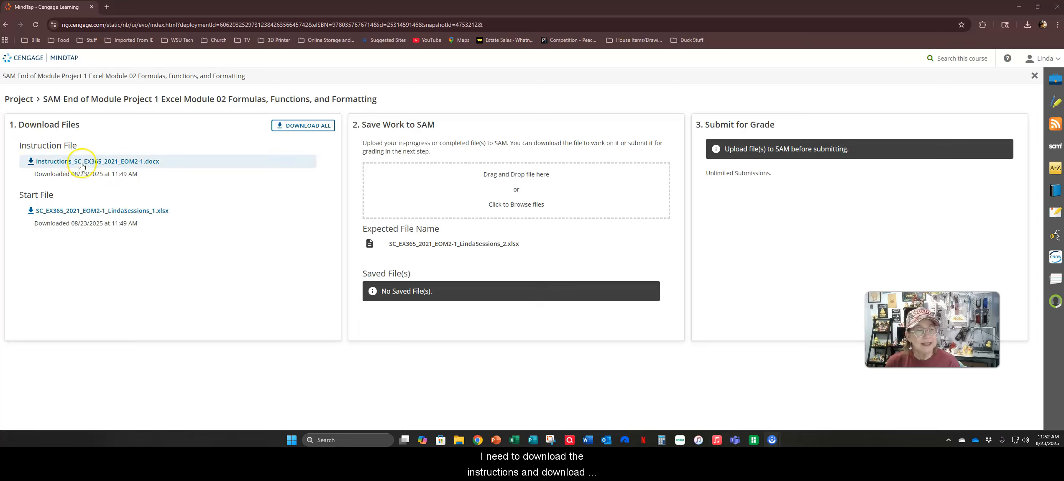
# Open the downloaded file Instructions_SC_EX365_2021_EOM2-1.docx from the recent downloads and enable editing.
pyautogui.click(70, 211)
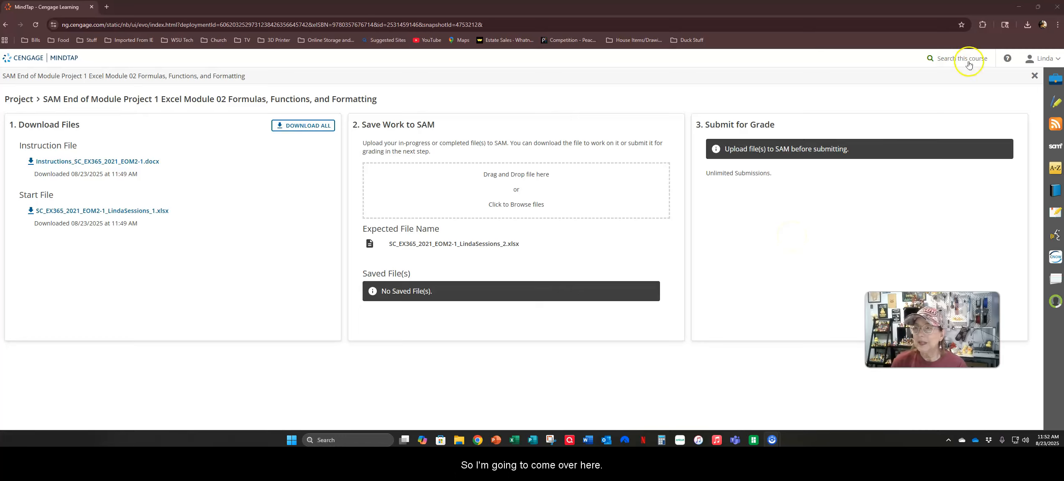
pyautogui.click(1026, 25)
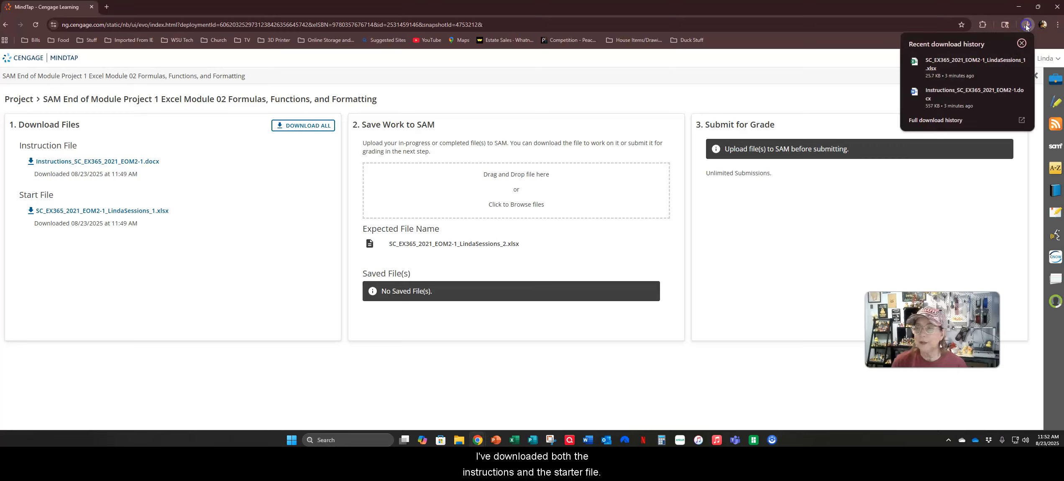
pyautogui.click(941, 93)
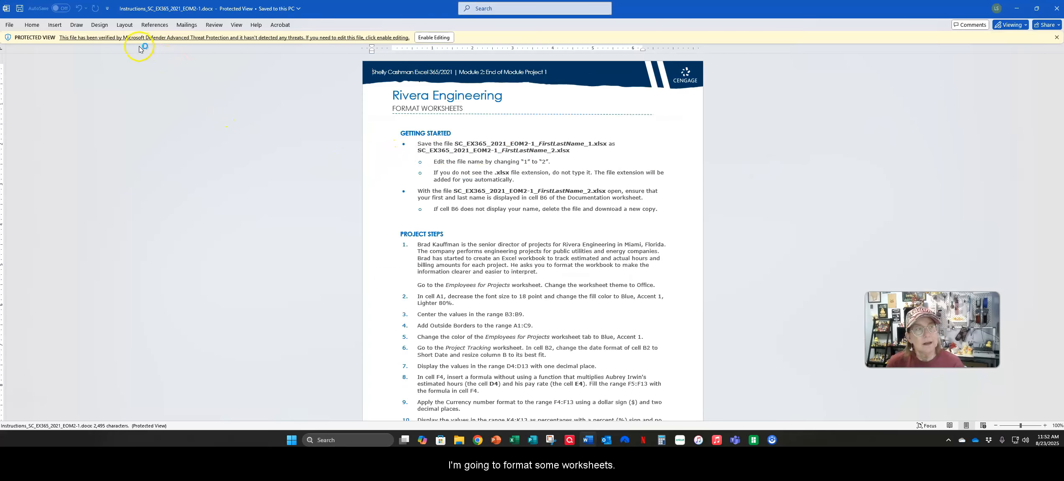
pyautogui.click(434, 38)
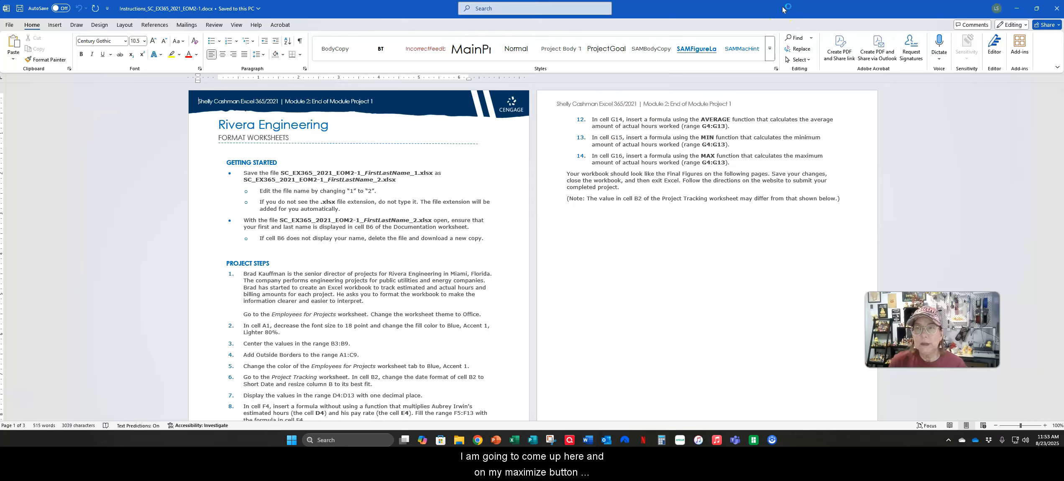
# Restore the maximized instructions window and snap it to the left half of the screen.
pyautogui.moveTo(783, 8); pyautogui.dragTo(606, 32)
pyautogui.moveTo(862, 29)
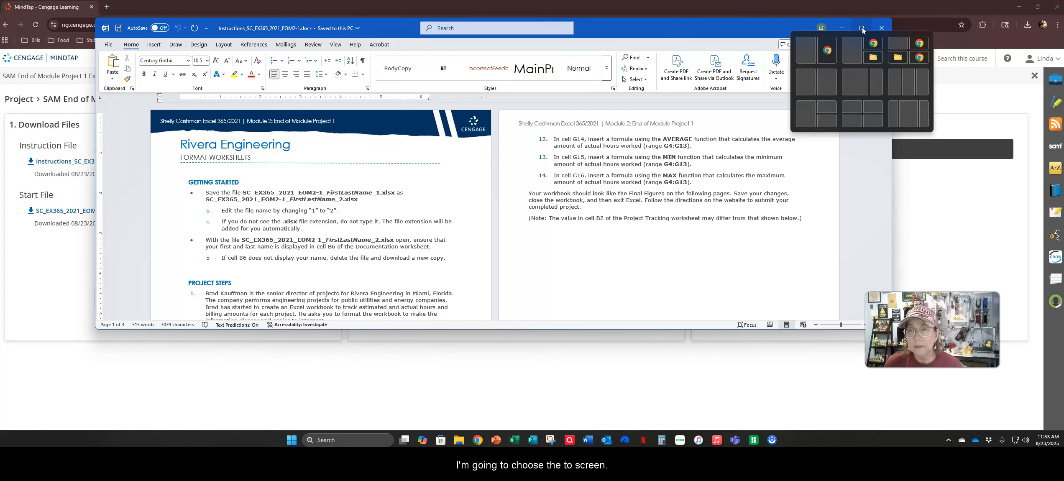
pyautogui.click(805, 53)
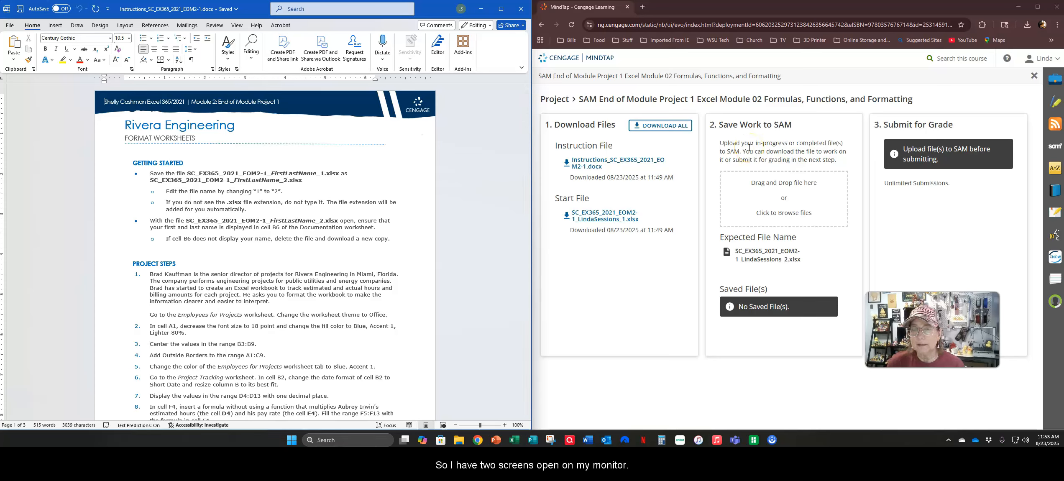
# Open the downloaded start workbook for editing and snap its window to the right half of the screen beside the instructions.
pyautogui.click(1026, 26)
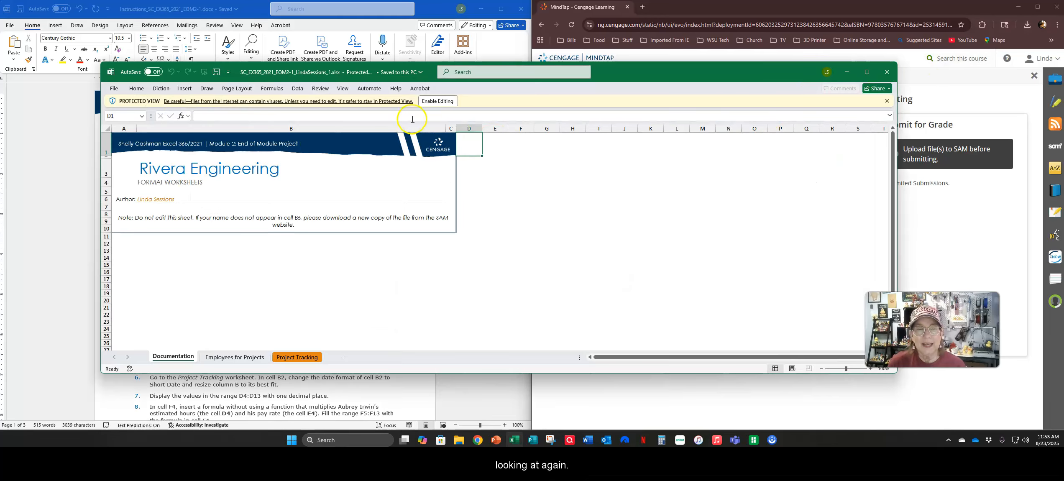
pyautogui.click(433, 101)
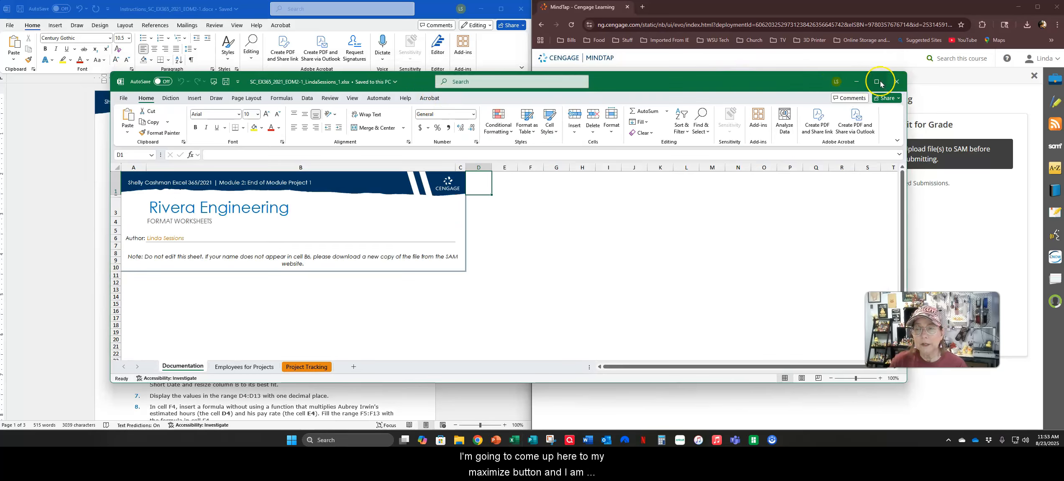
pyautogui.moveTo(880, 84)
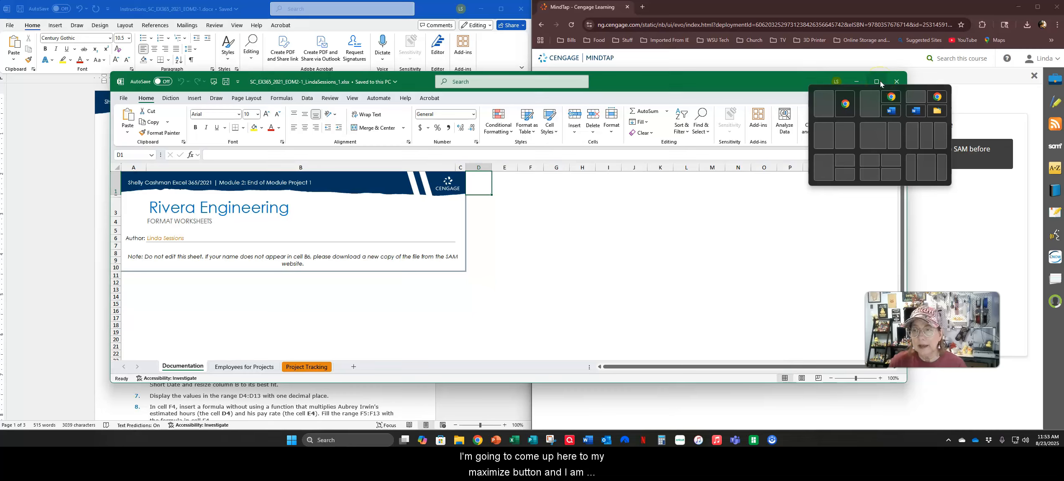
pyautogui.click(844, 137)
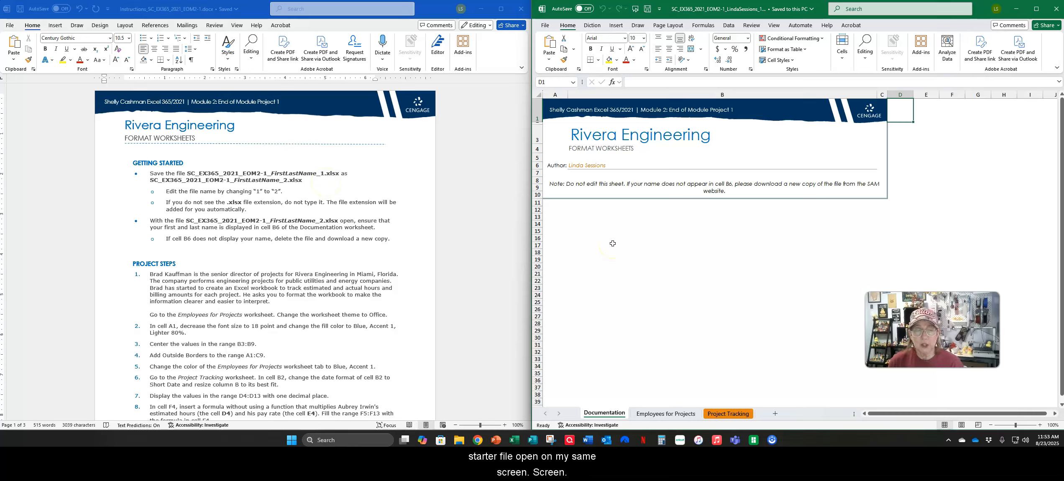
# Enlarge the instructions document to 140% zoom and bring the Getting Started and Project Steps sections into view.
pyautogui.click(461, 212)
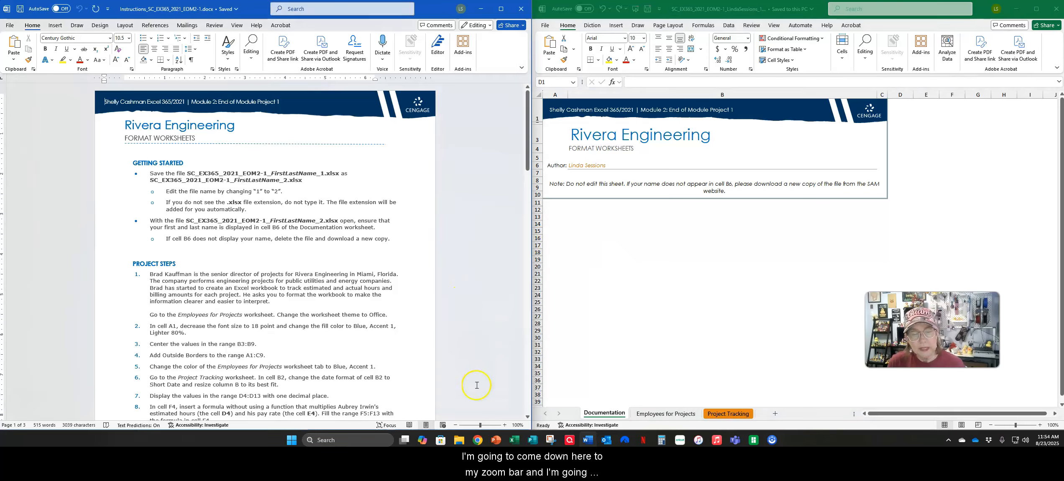
pyautogui.click(505, 426)
pyautogui.click(504, 425)
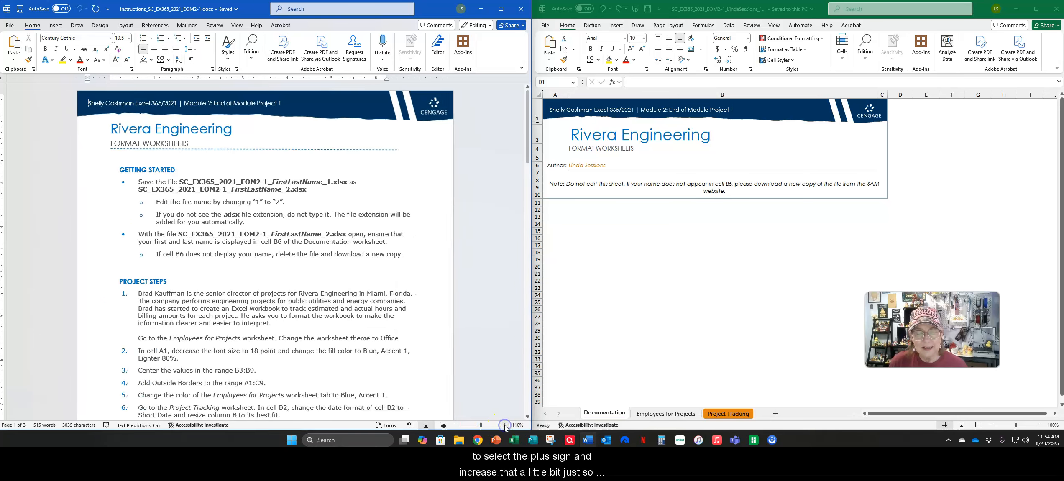
pyautogui.click(505, 425)
pyautogui.click(504, 426)
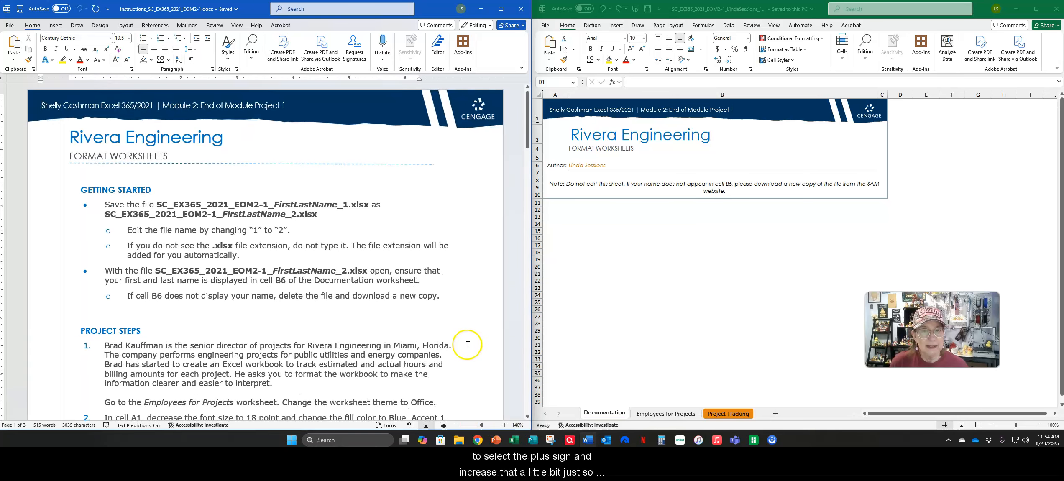
pyautogui.scroll(-1, 471, 330)
pyautogui.scroll(-2, 471, 330)
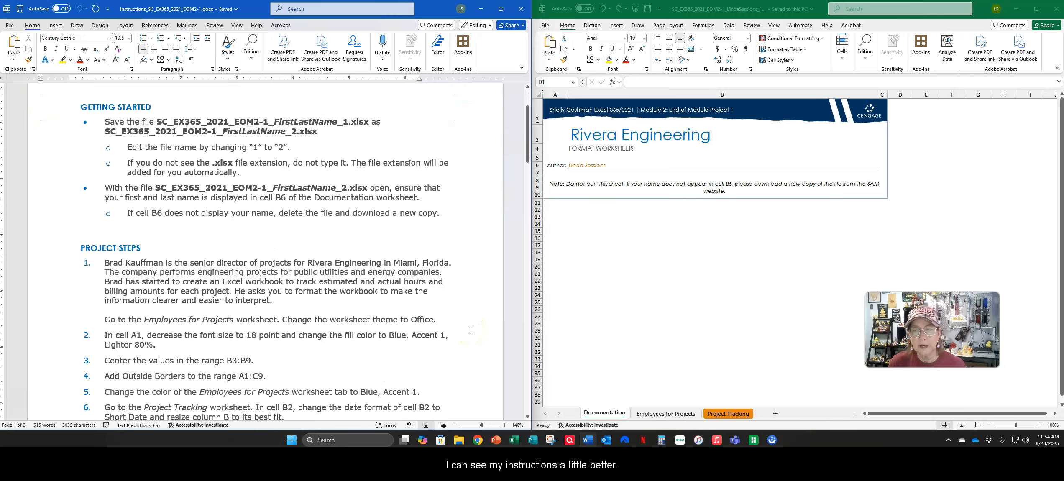
# Save a copy of the workbook in the Documents folder Computer Class, changing the file name's ending from _1 to _2.
pyautogui.click(769, 259)
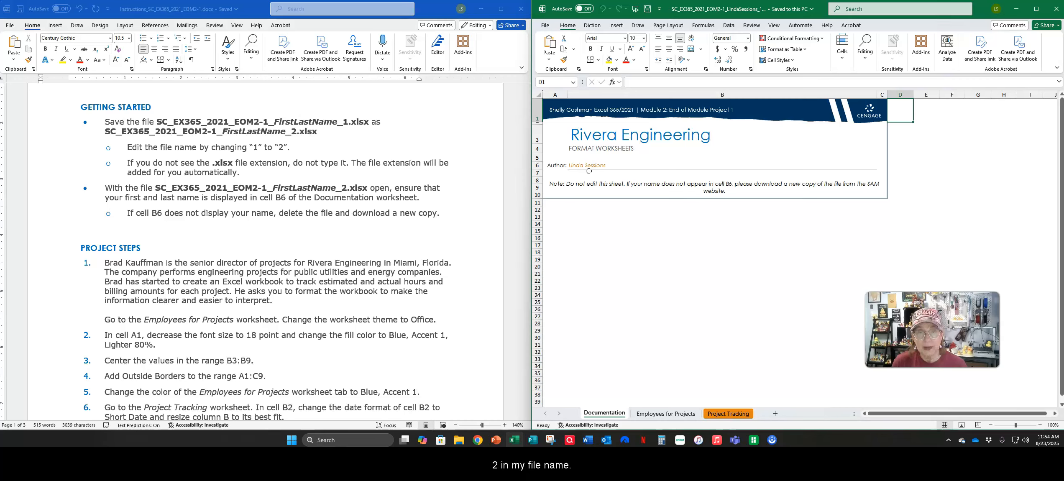
pyautogui.click(548, 27)
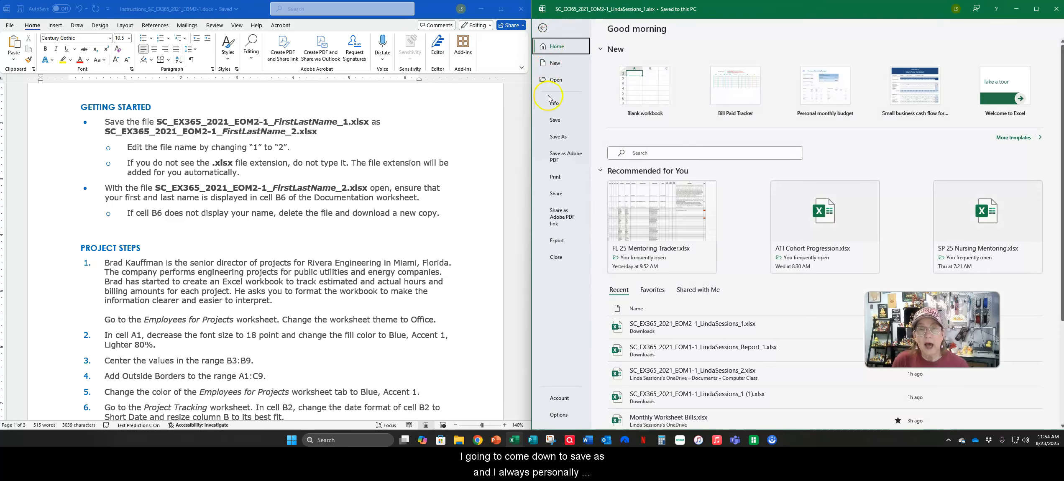
pyautogui.click(554, 140)
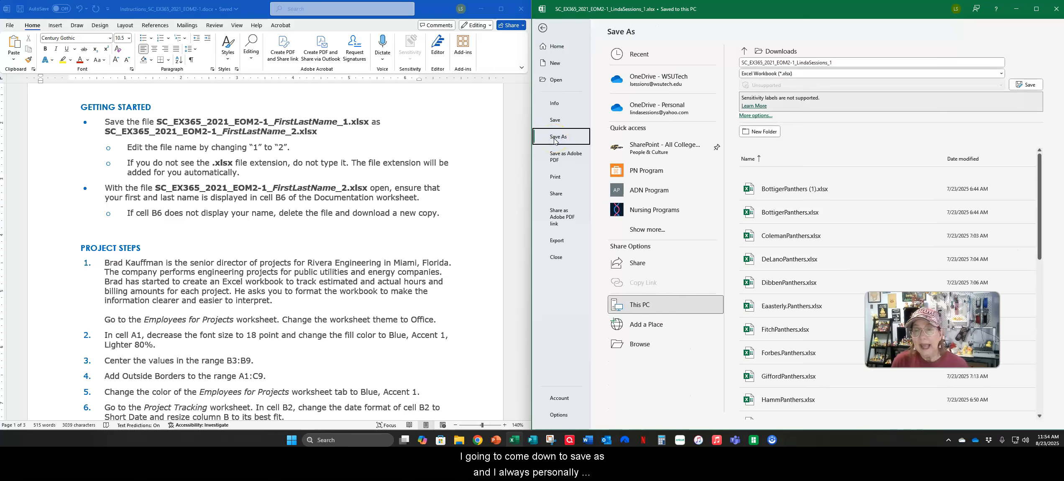
pyautogui.click(632, 348)
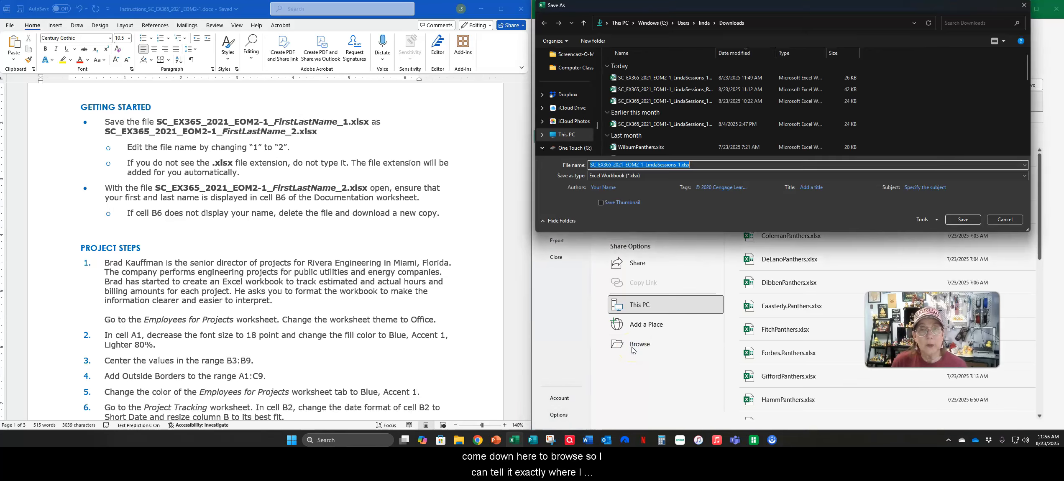
pyautogui.moveTo(597, 126); pyautogui.dragTo(599, 52)
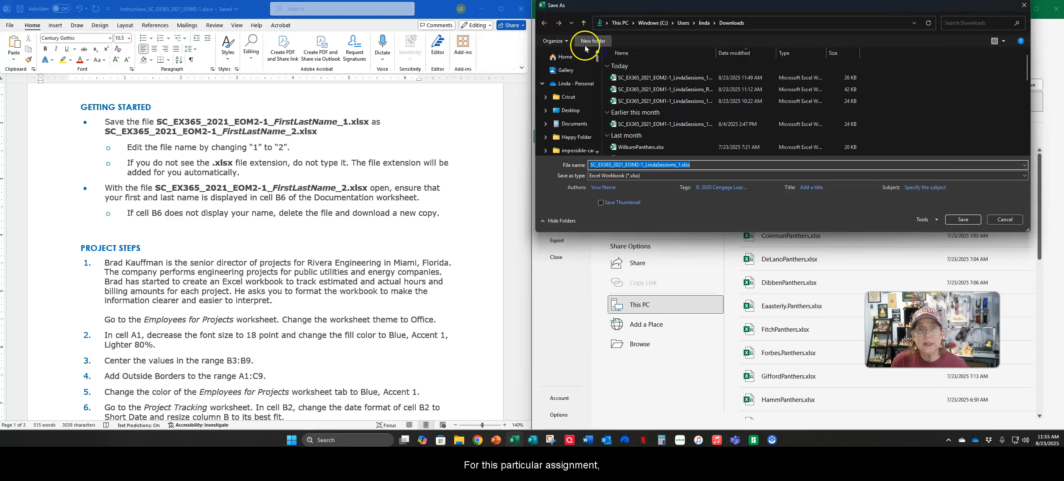
pyautogui.click(564, 126)
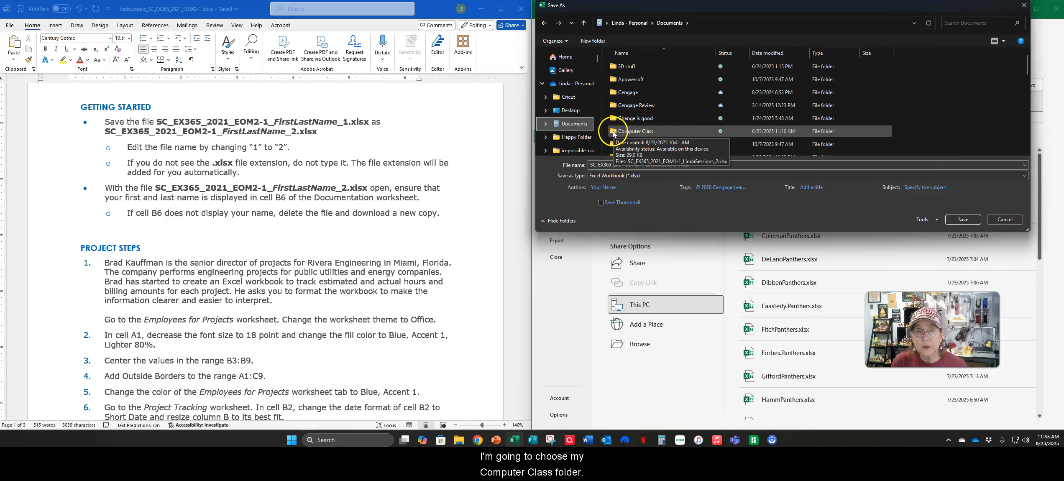
pyautogui.doubleClick(615, 133)
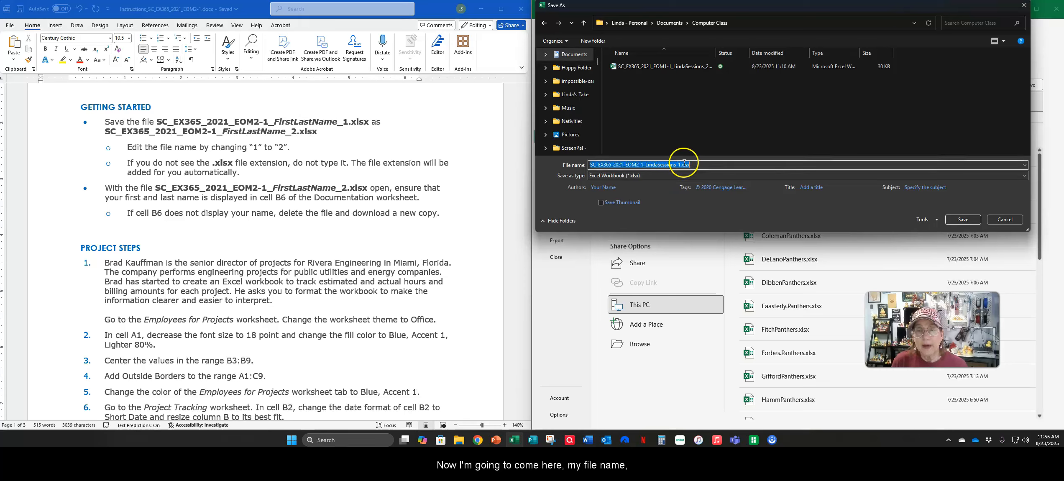
pyautogui.moveTo(677, 164); pyautogui.dragTo(683, 165)
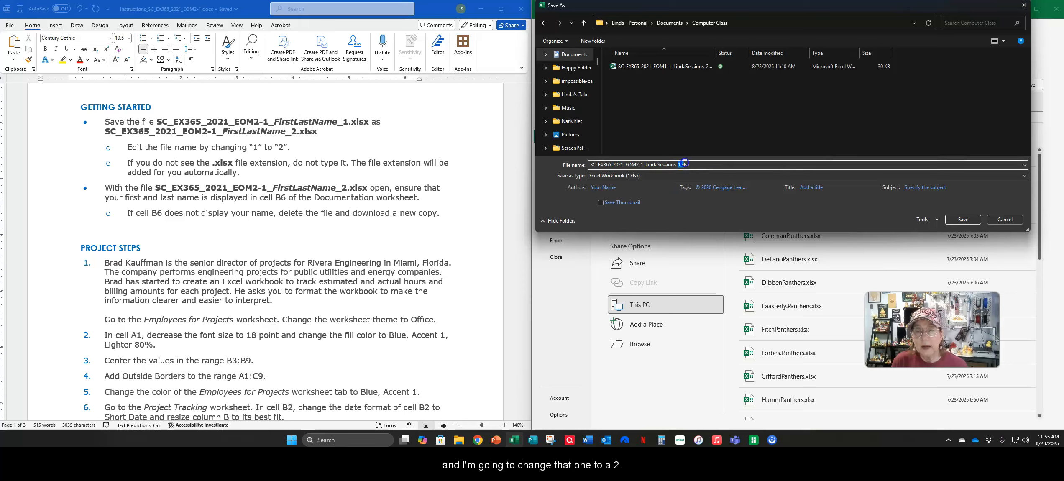
pyautogui.write('2')
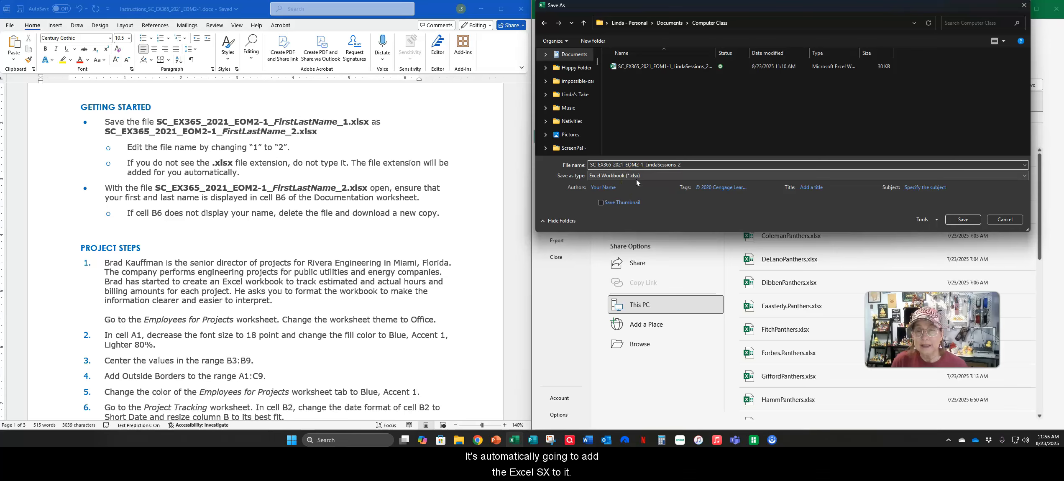
pyautogui.click(960, 219)
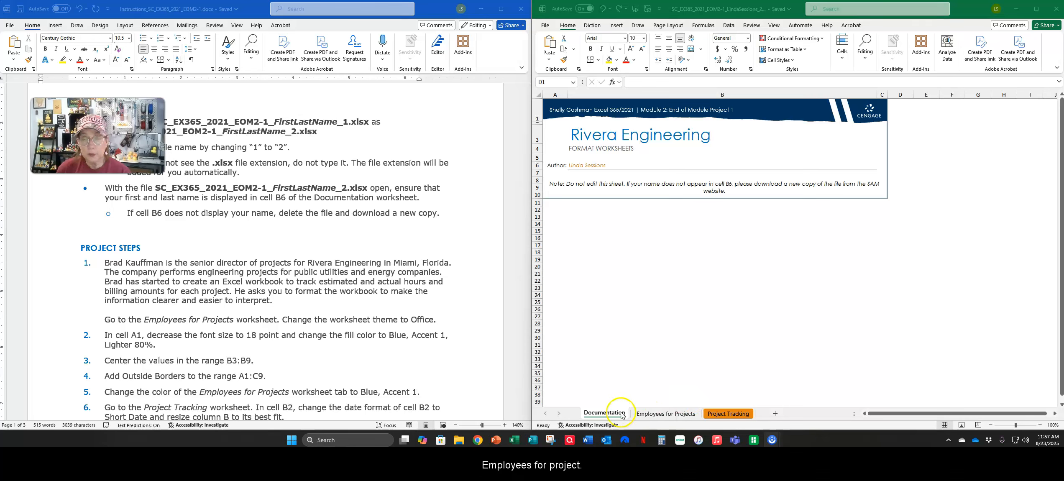
# Apply the Office 2013 - 2022 theme to the workbook from the Employees for Projects worksheet.
pyautogui.click(651, 415)
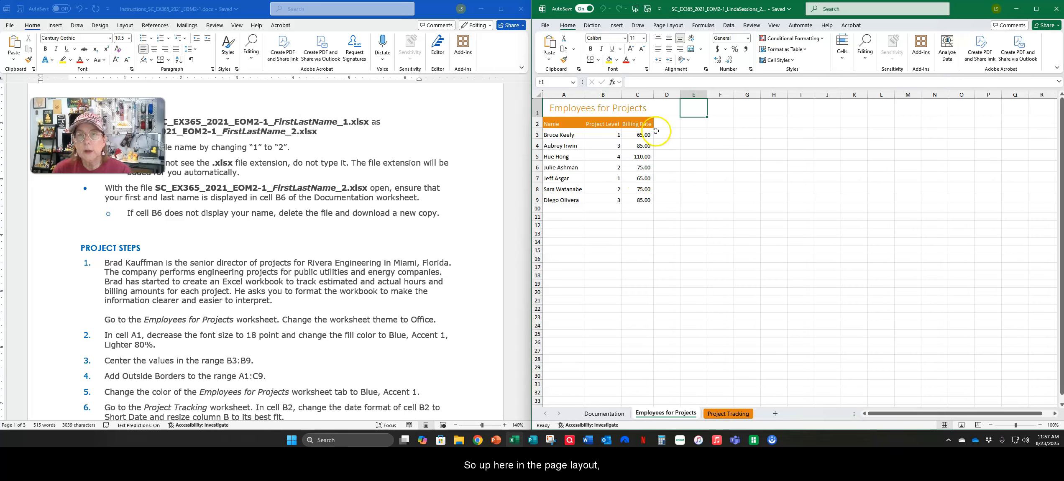
pyautogui.click(669, 25)
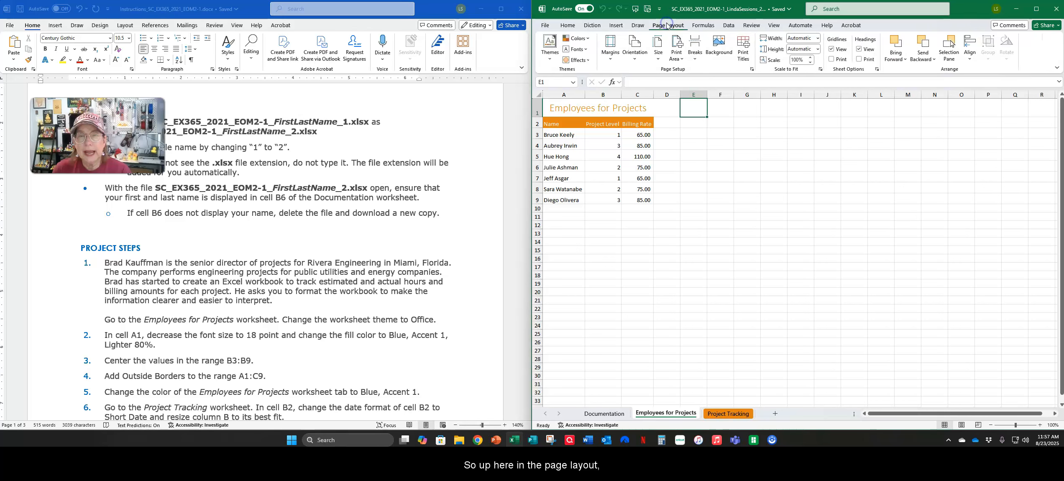
pyautogui.click(550, 58)
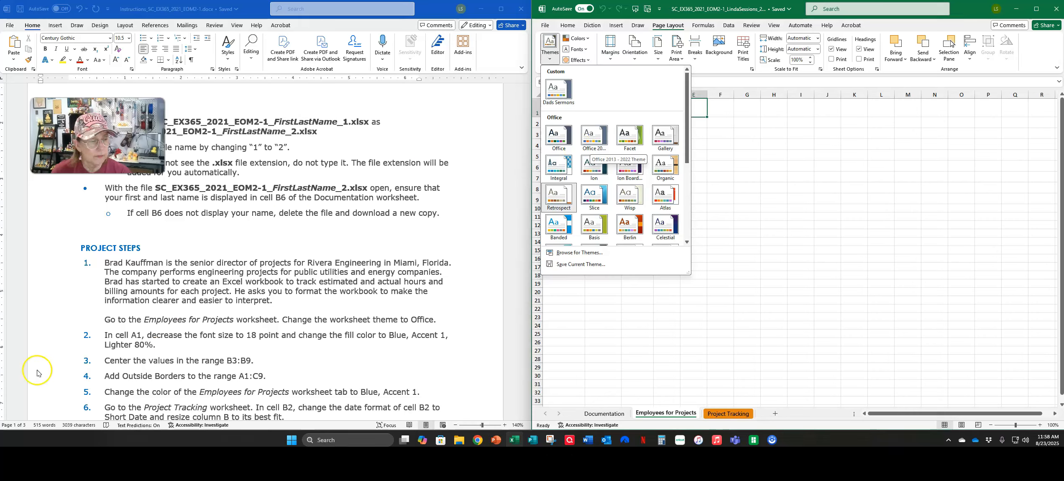
pyautogui.click(590, 148)
pyautogui.click(550, 58)
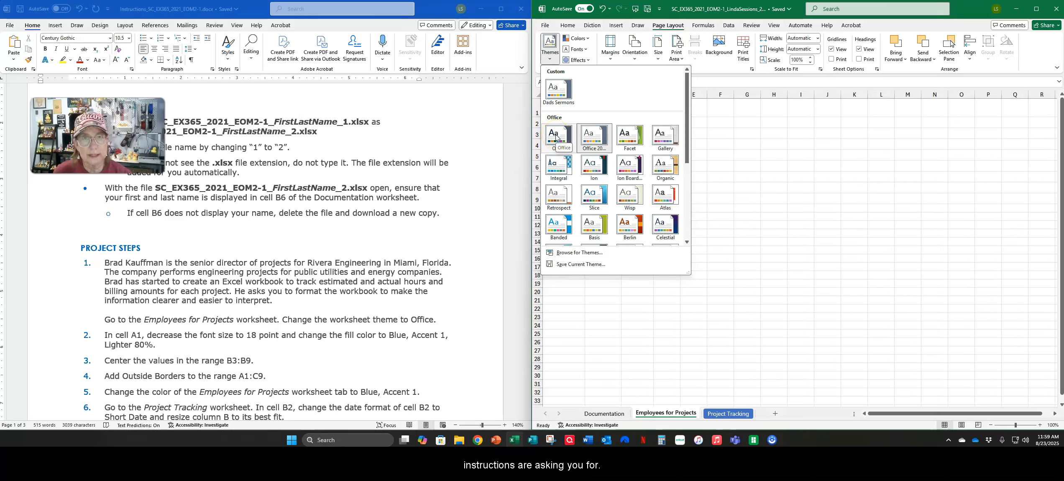
pyautogui.click(592, 138)
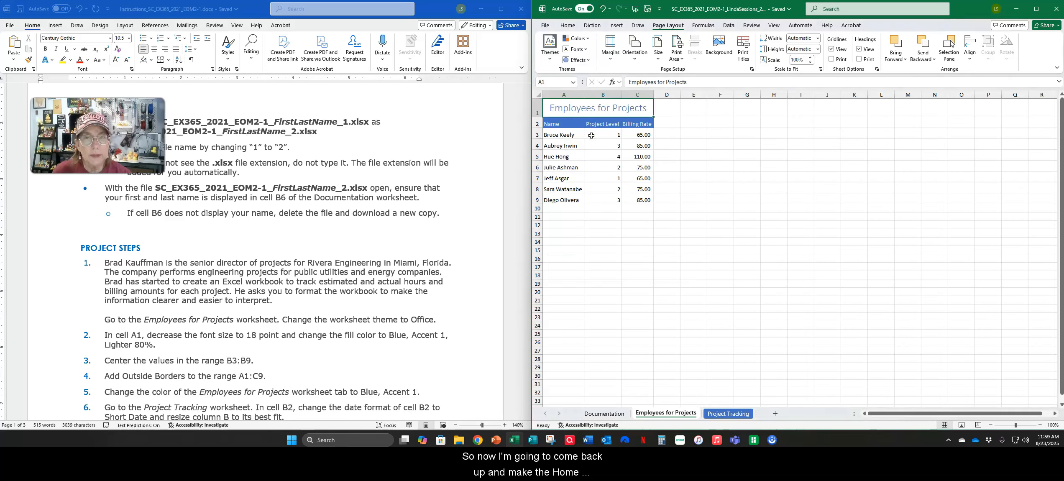
# Set the font size of the title in cell A1 of the Employees for Projects worksheet to 18 points.
pyautogui.click(567, 26)
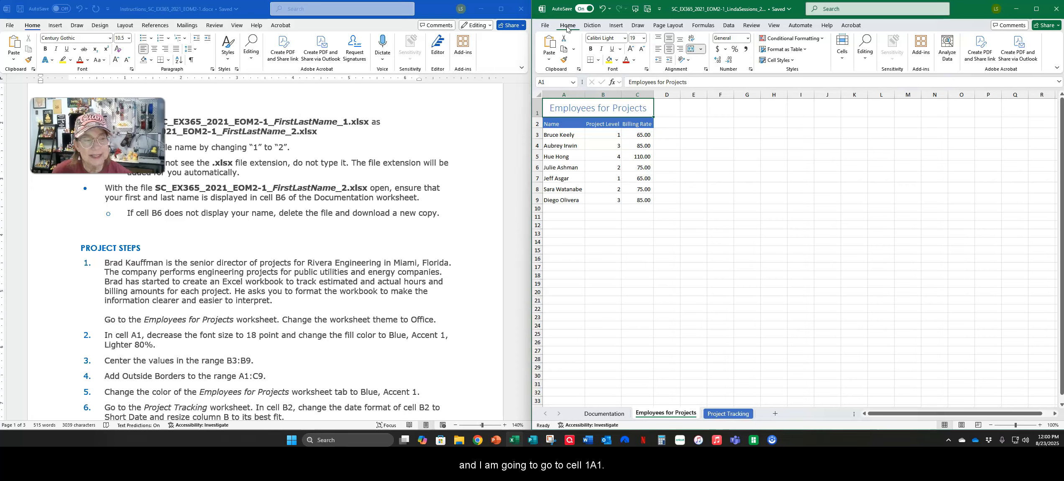
pyautogui.click(569, 108)
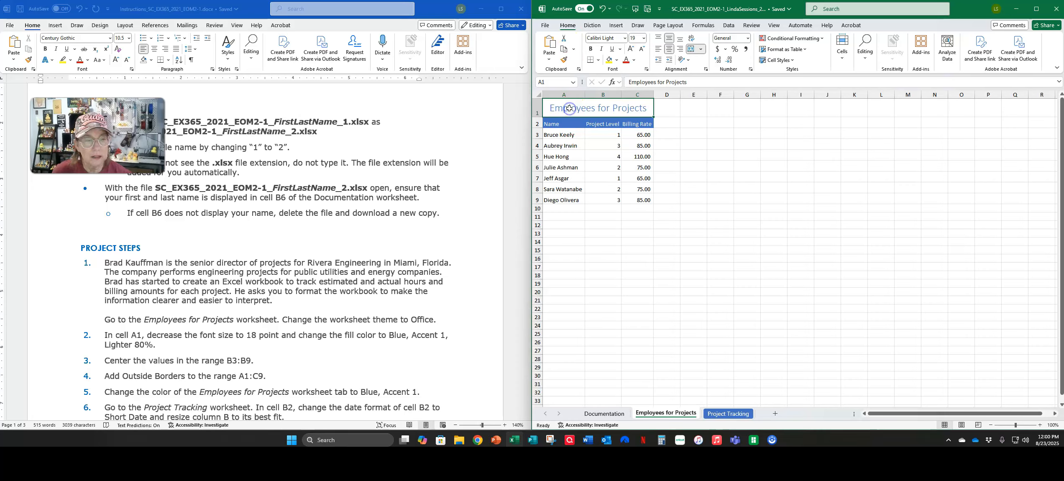
pyautogui.click(643, 41)
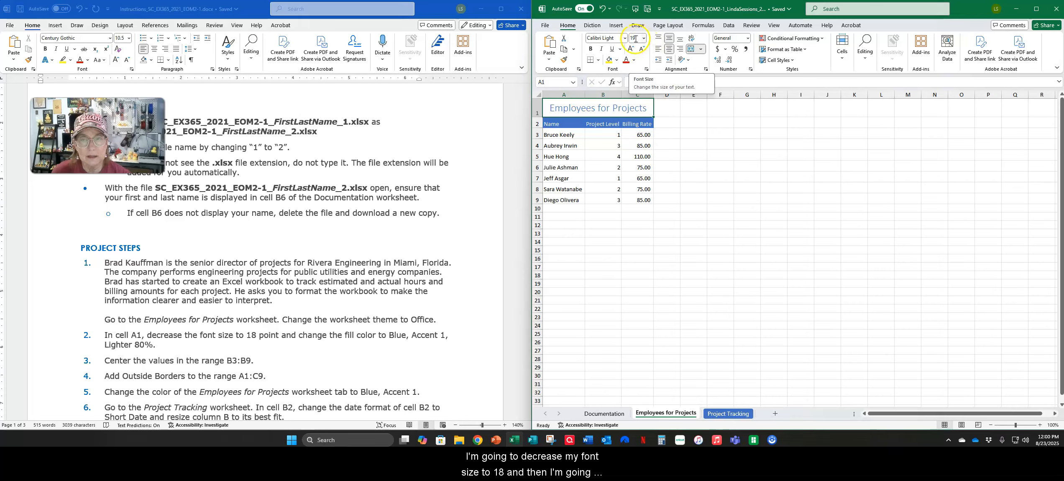
pyautogui.click(643, 40)
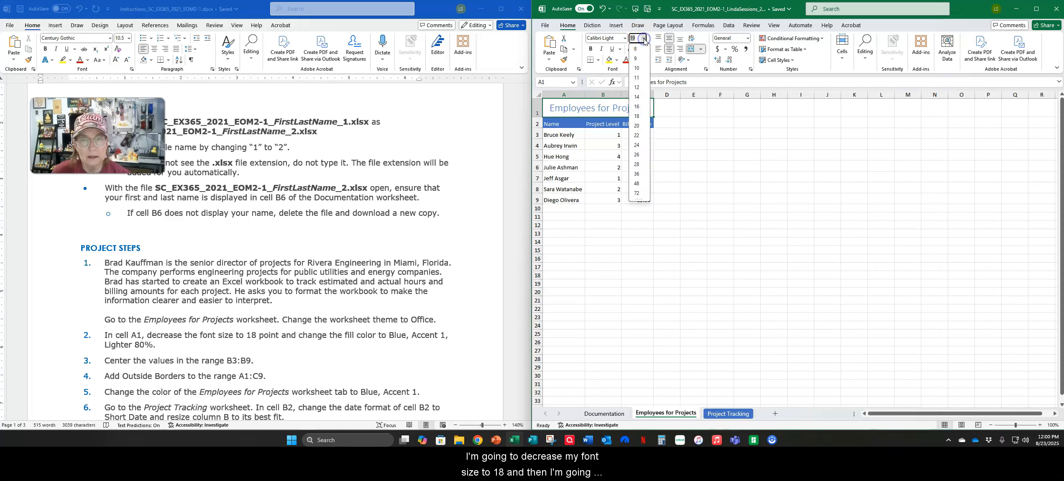
pyautogui.click(637, 116)
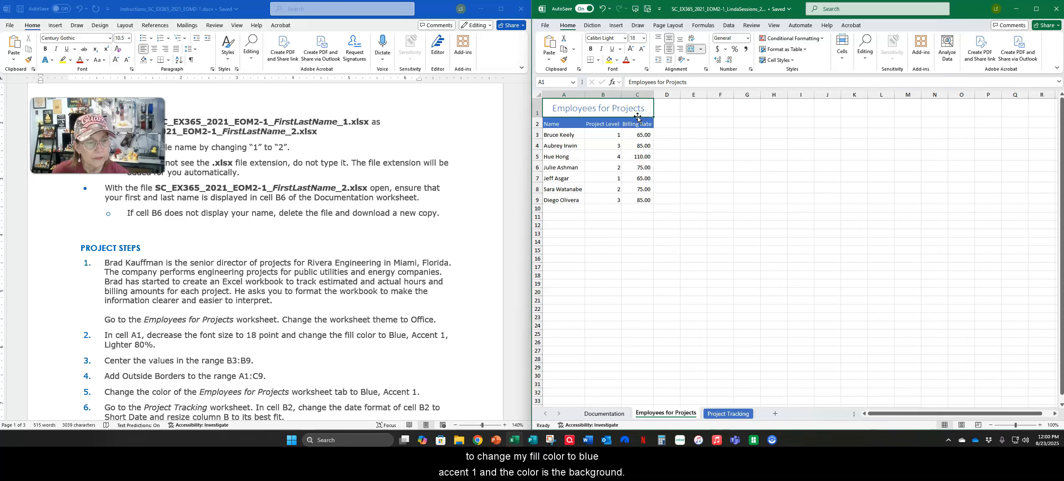
# Fill cell A1 of the Employees for Projects worksheet with the theme color Blue, Accent 1.
pyautogui.click(613, 62)
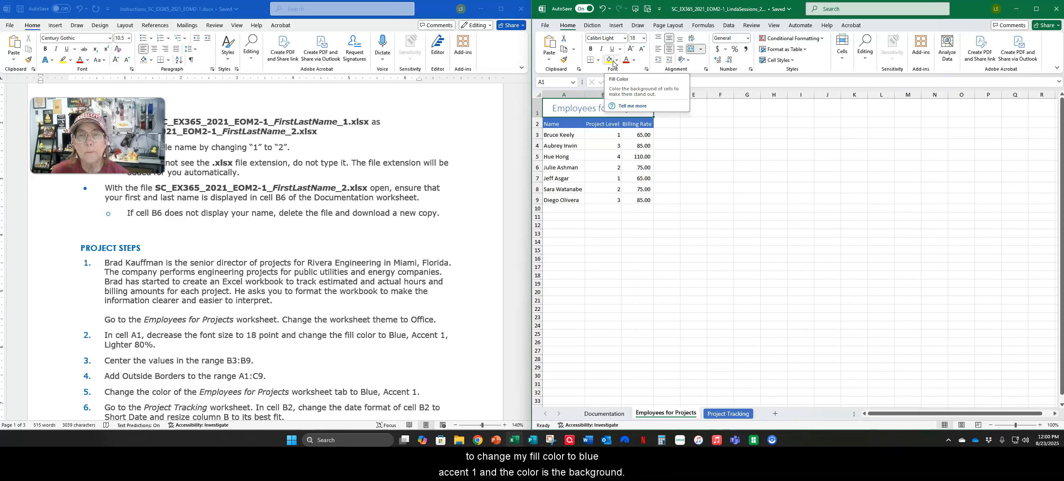
pyautogui.click(609, 62)
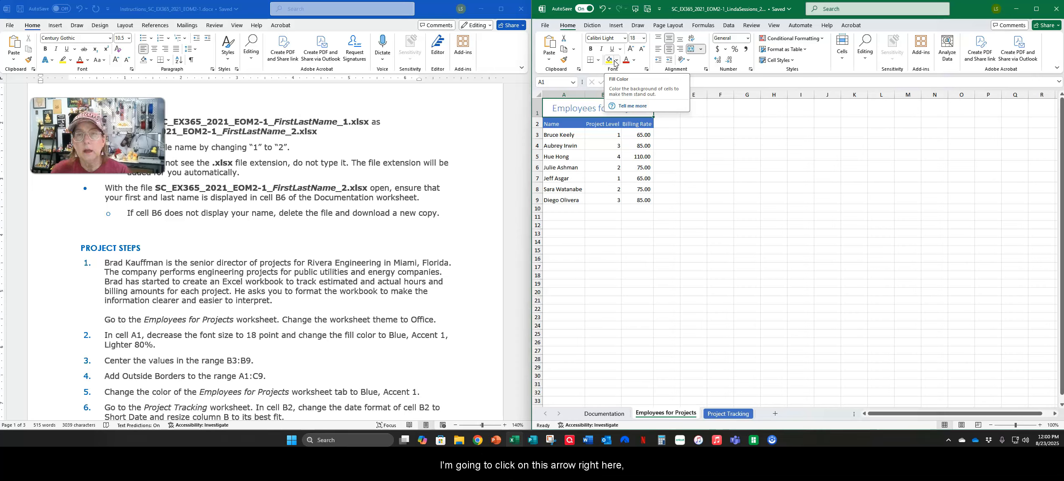
pyautogui.click(617, 60)
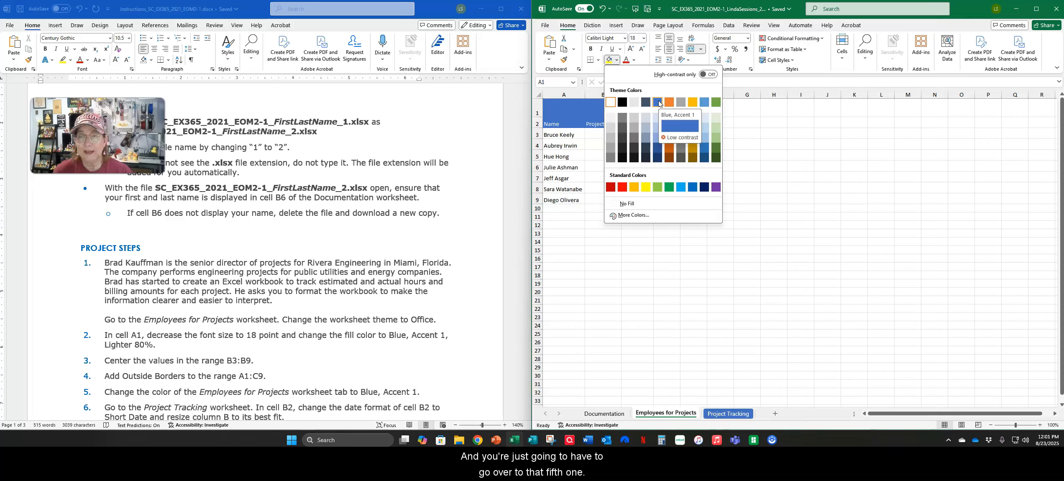
pyautogui.click(659, 103)
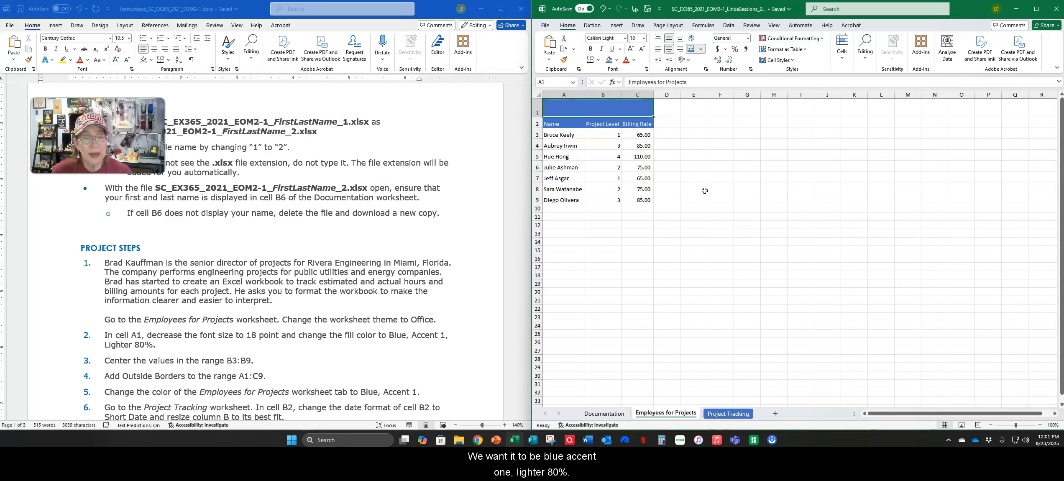
# Change the fill color of cell A1 to Blue, Accent 1, Lighter 80%.
pyautogui.click(617, 61)
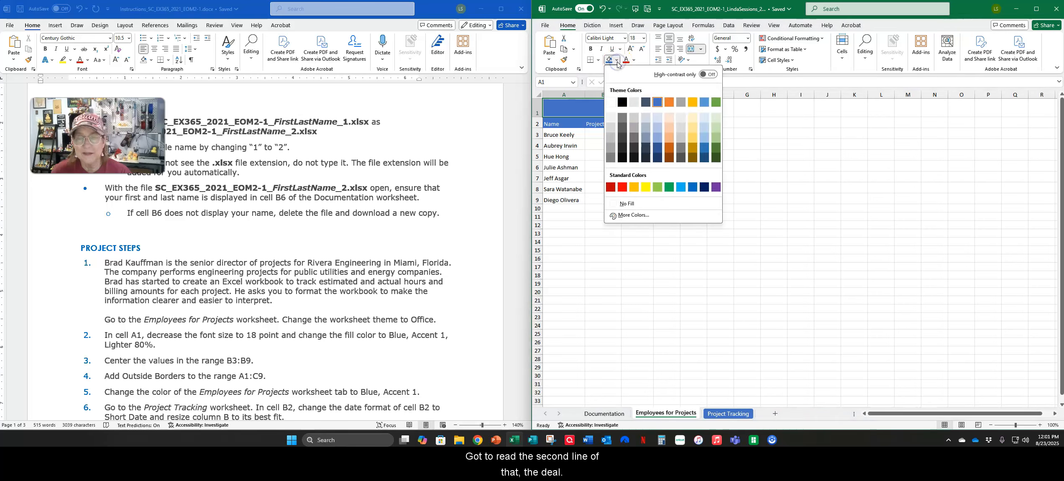
pyautogui.click(657, 120)
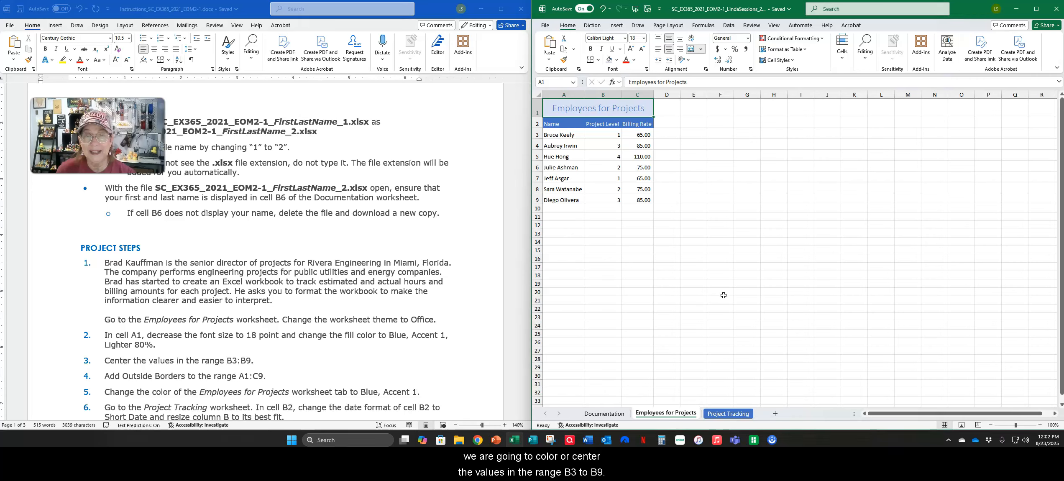
# Center the project level values in the range B3:B9 horizontally.
pyautogui.click(548, 82)
pyautogui.write('b')
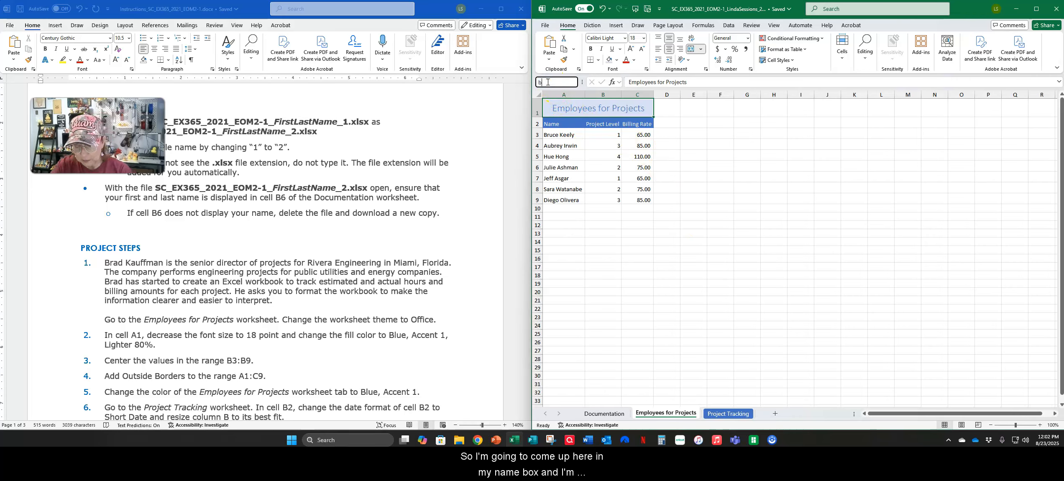
pyautogui.write('3:b9')
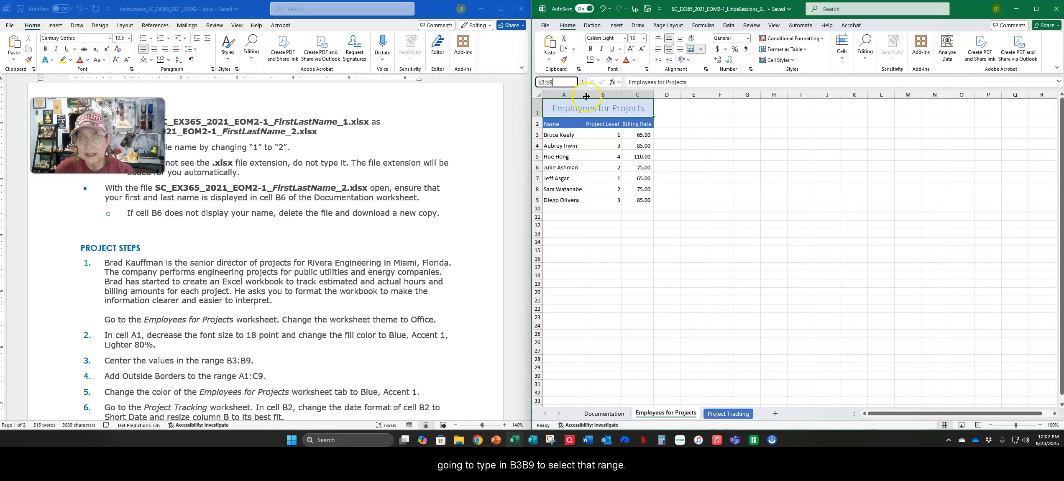
pyautogui.press('Return')
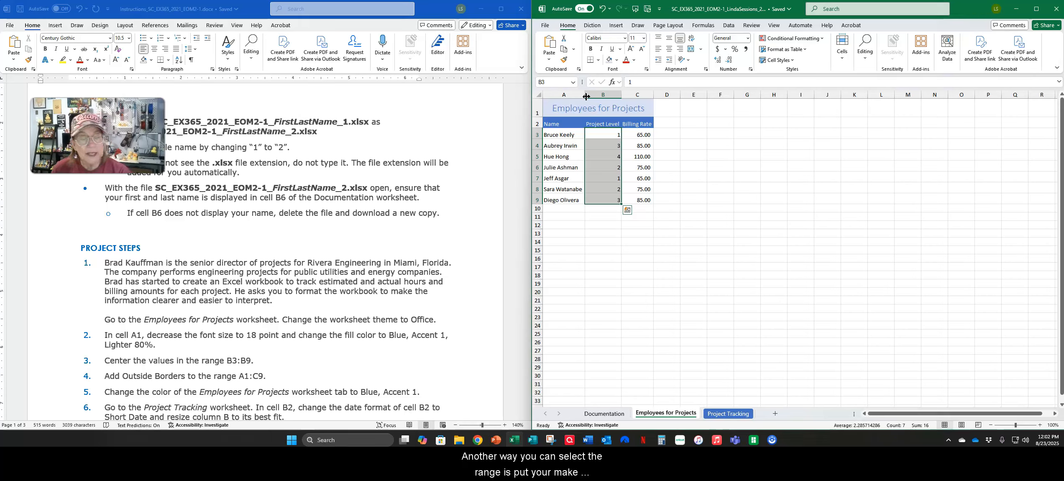
pyautogui.click(599, 131)
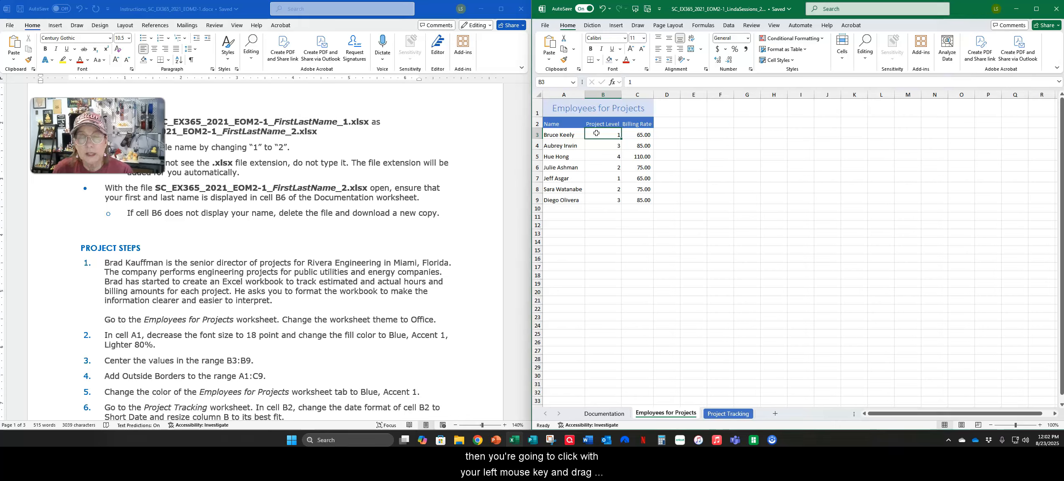
pyautogui.moveTo(597, 133); pyautogui.dragTo(600, 199)
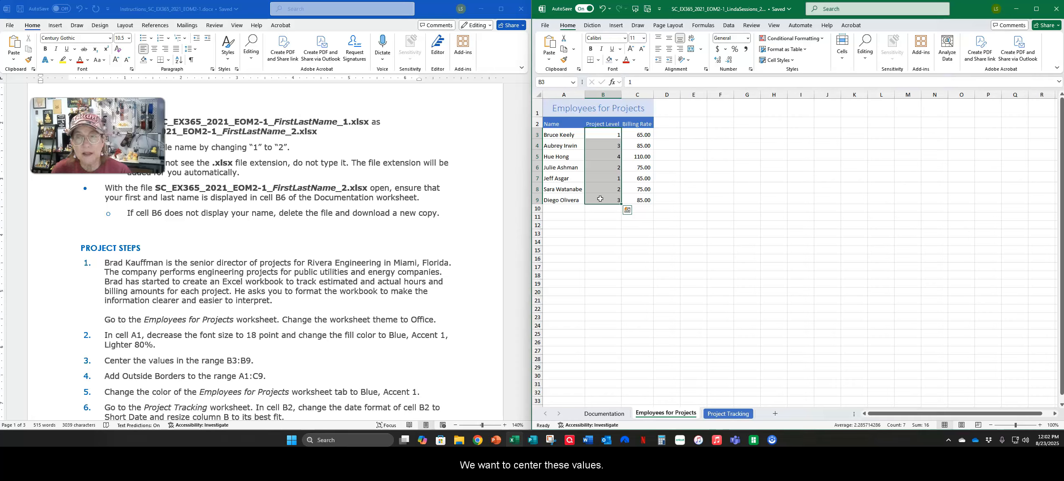
pyautogui.click(670, 52)
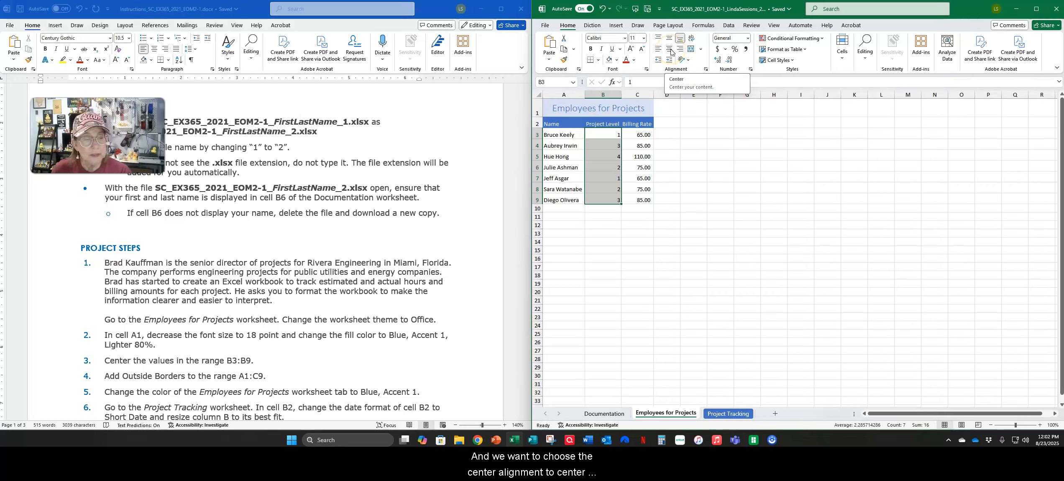
pyautogui.click(671, 52)
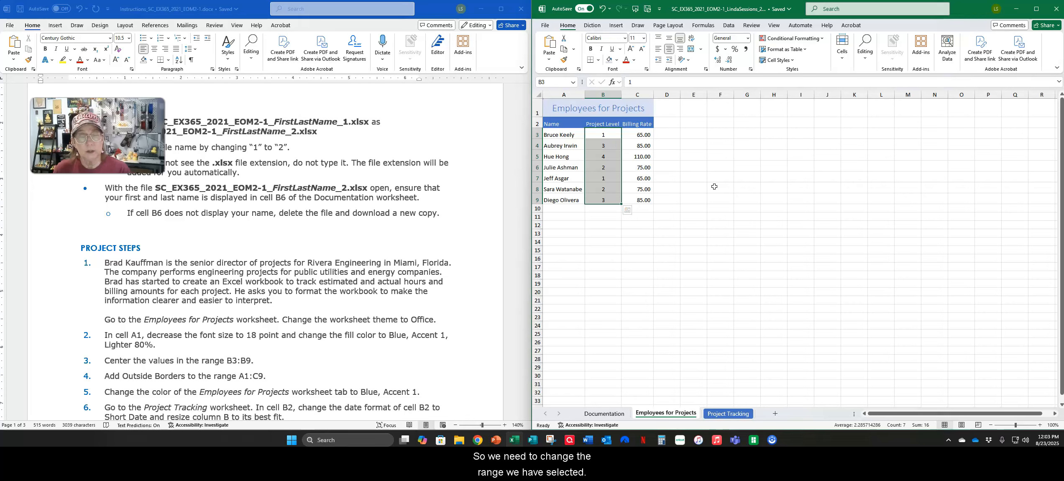
# Add Outside Borders to the range A1:C9 of the Employees for Projects worksheet.
pyautogui.click(549, 79)
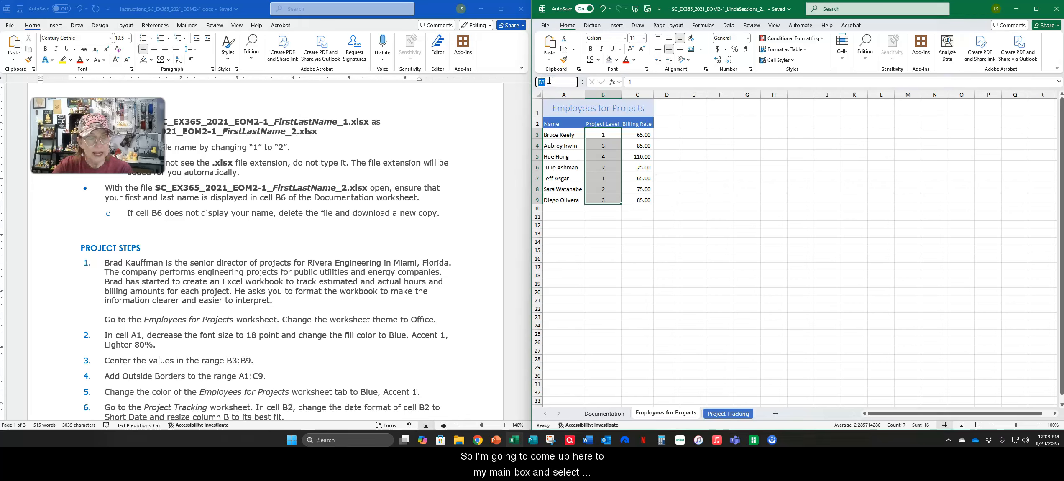
pyautogui.write('a1')
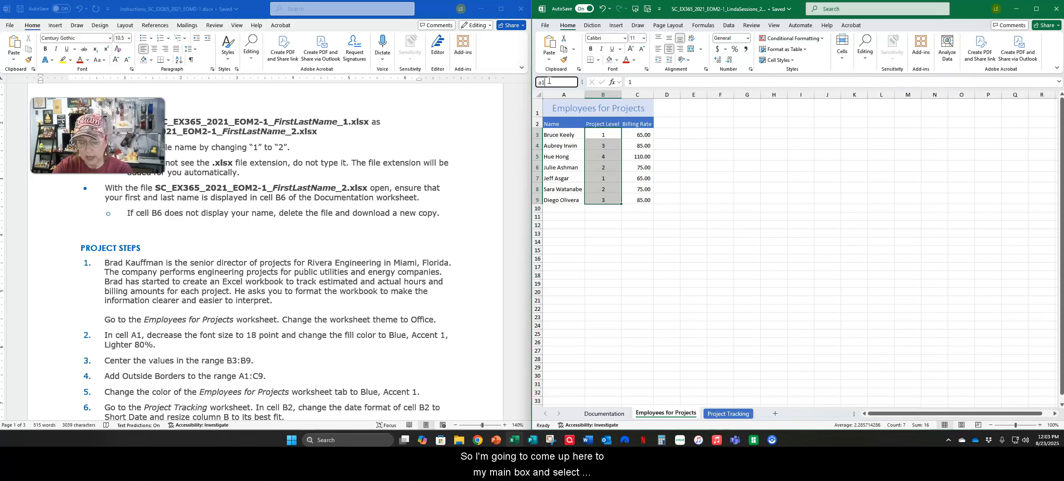
pyautogui.write(':c9')
pyautogui.press('Return')
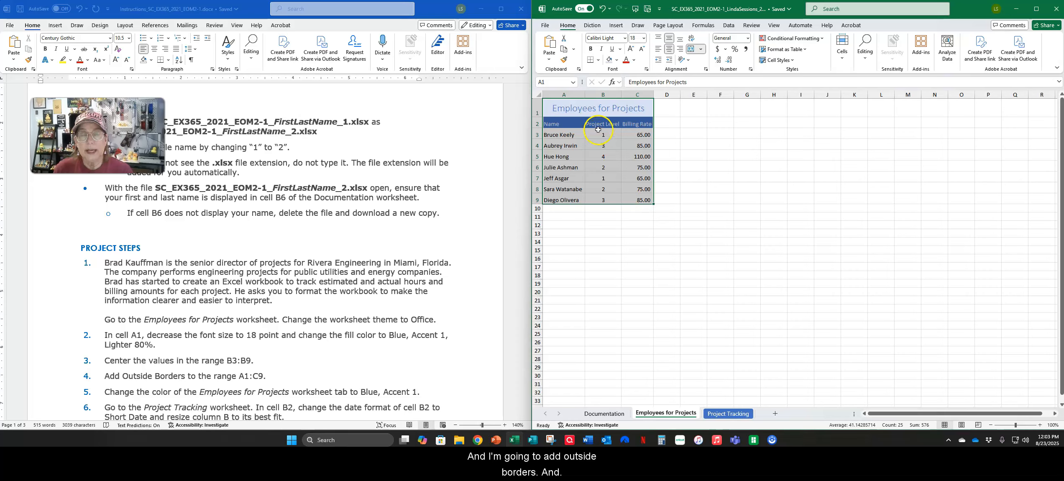
pyautogui.click(599, 61)
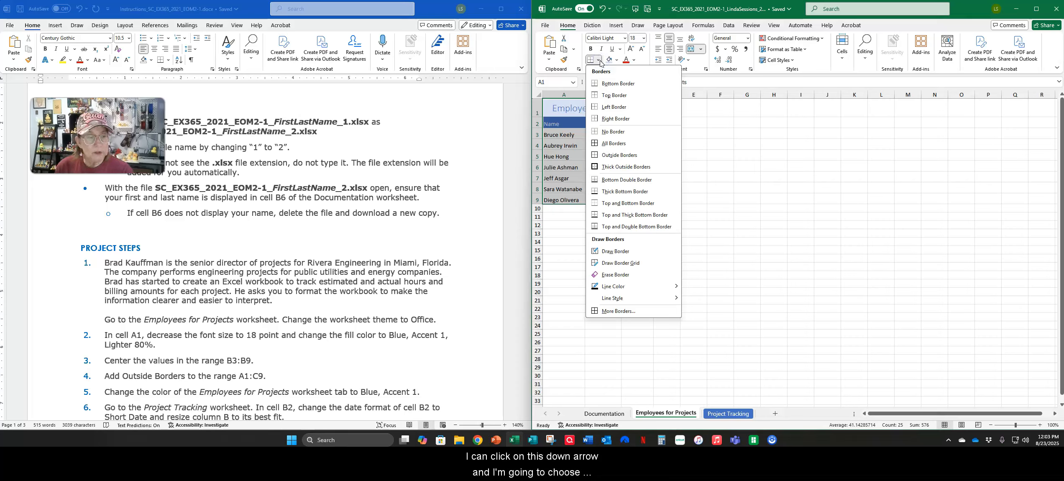
pyautogui.click(613, 157)
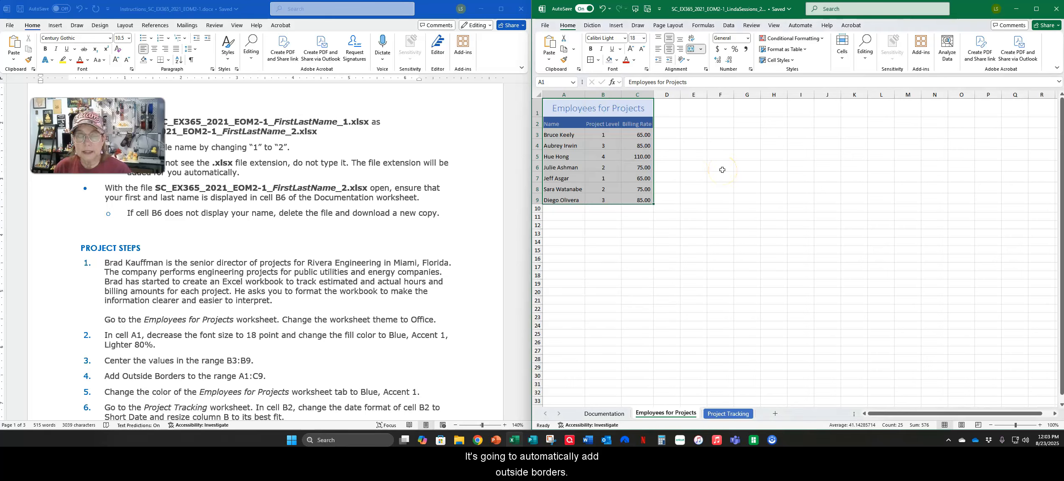
pyautogui.click(598, 61)
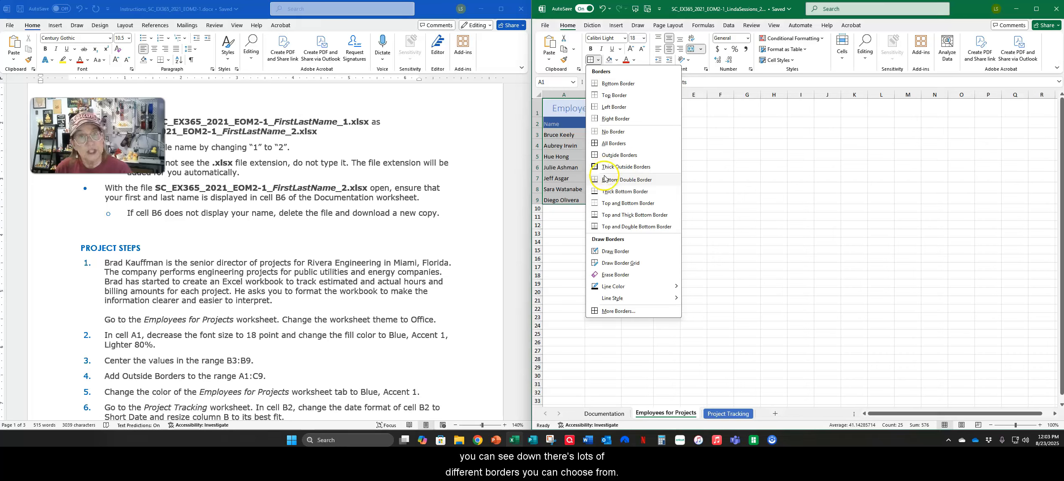
pyautogui.click(607, 311)
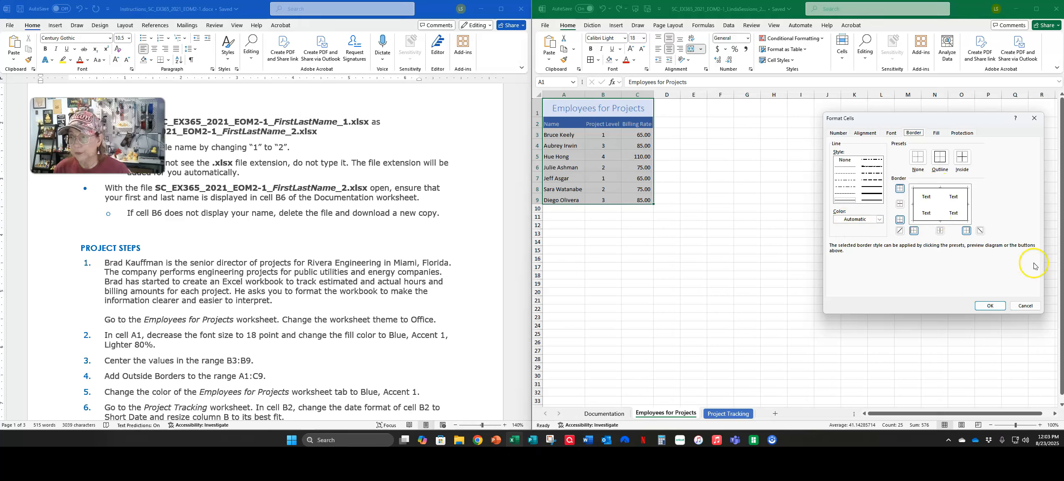
pyautogui.click(1040, 121)
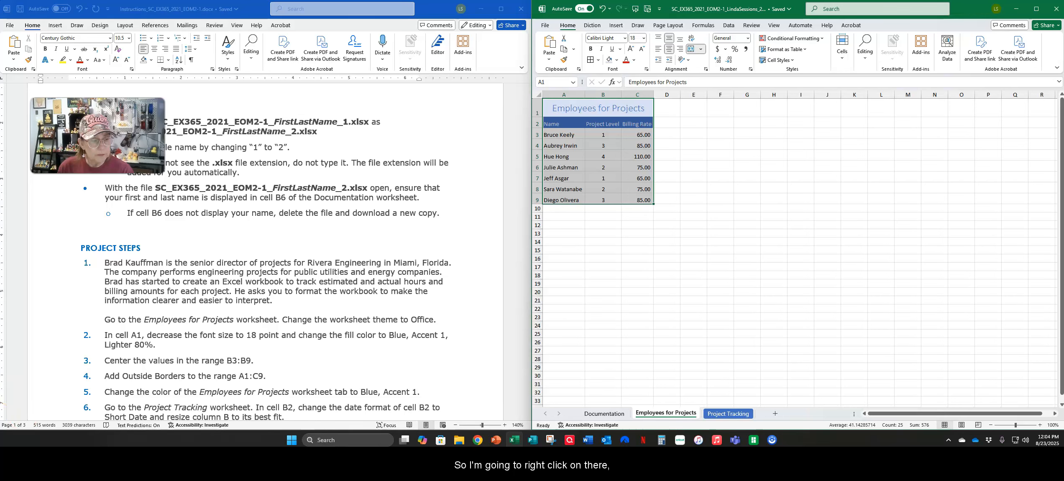
# Set the tab color of the Employees for Projects worksheet to Blue, Accent 1.
pyautogui.click(658, 413)
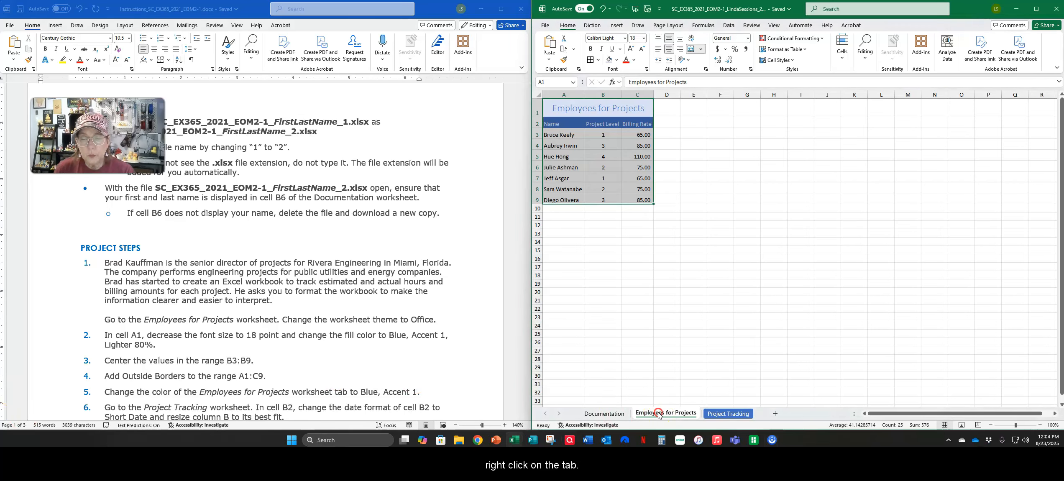
pyautogui.rightClick(658, 414)
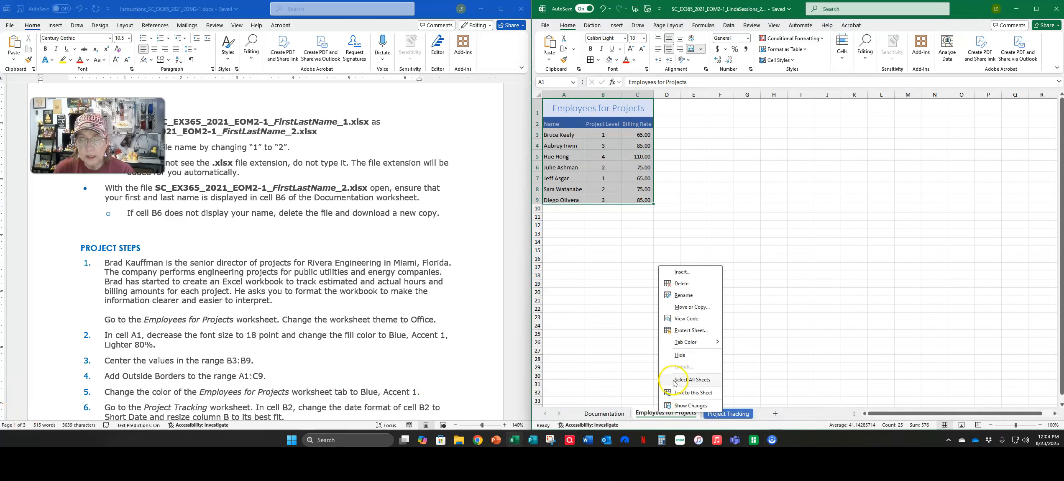
pyautogui.click(687, 342)
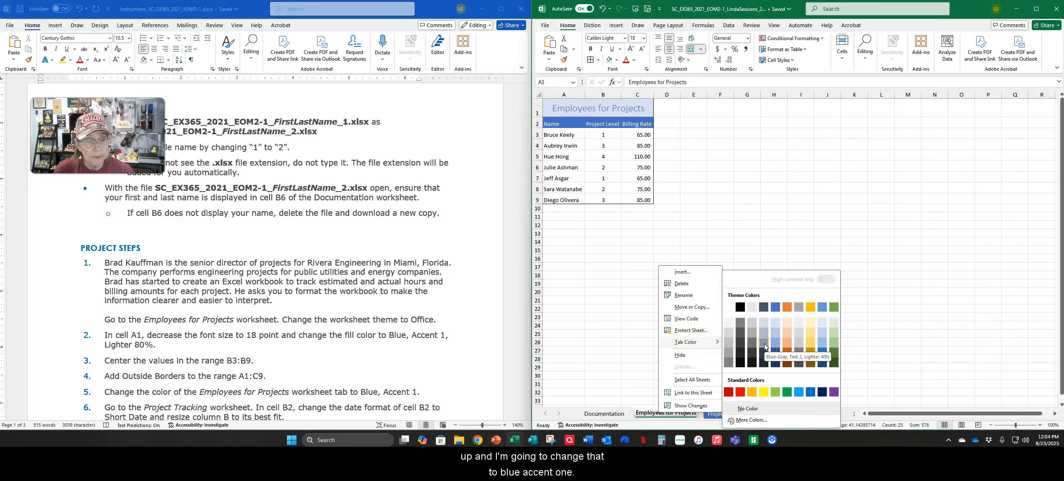
pyautogui.click(774, 309)
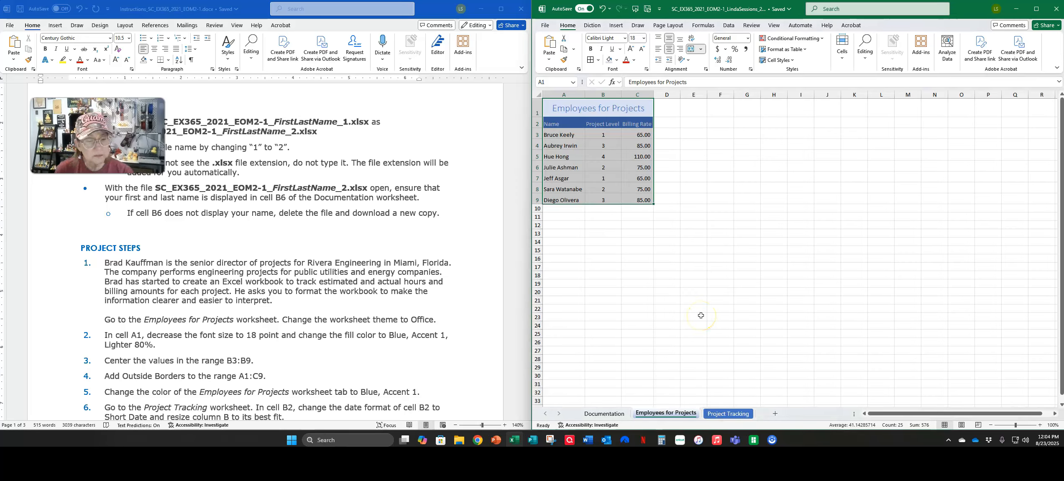
# Apply the Short Date format to the date in cell B2 of the Project Tracking worksheet.
pyautogui.click(461, 359)
pyautogui.scroll(-5, 461, 359)
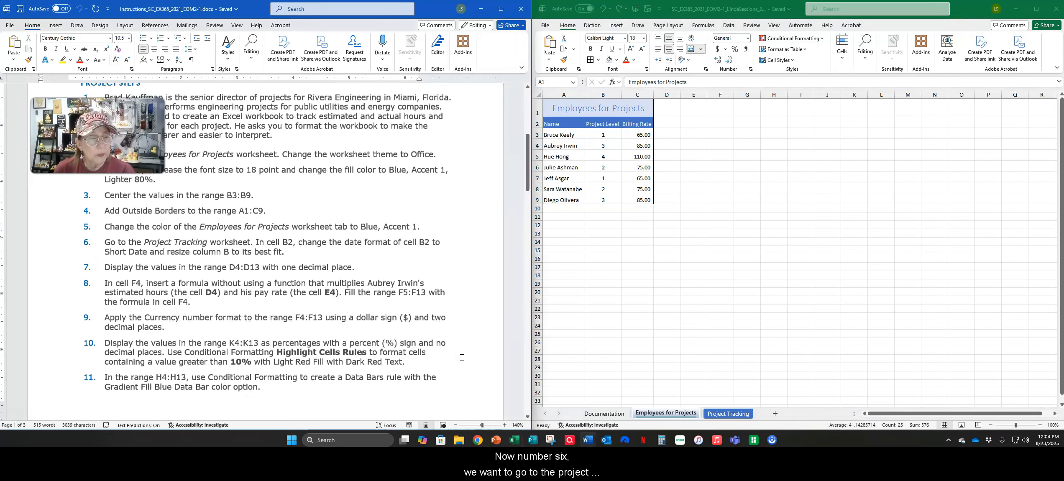
pyautogui.scroll(-1, 461, 357)
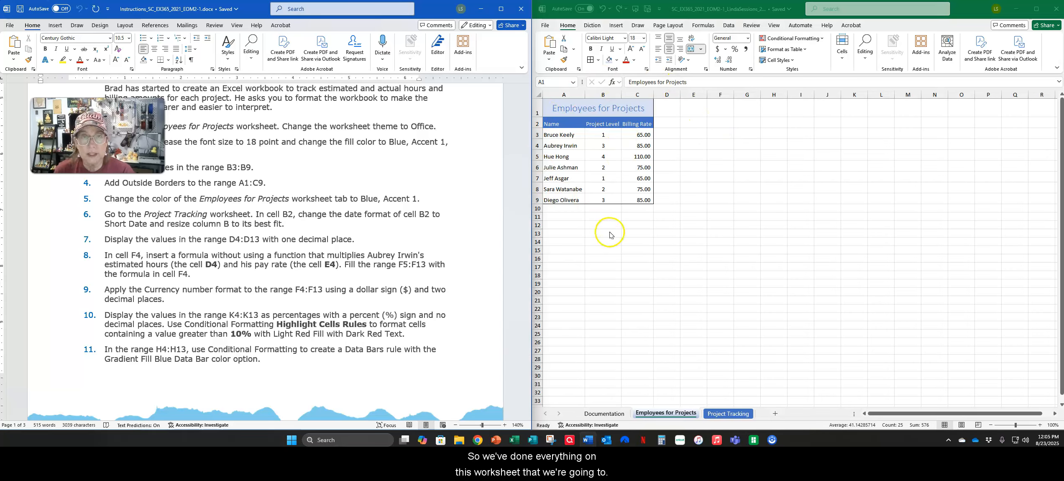
pyautogui.click(727, 415)
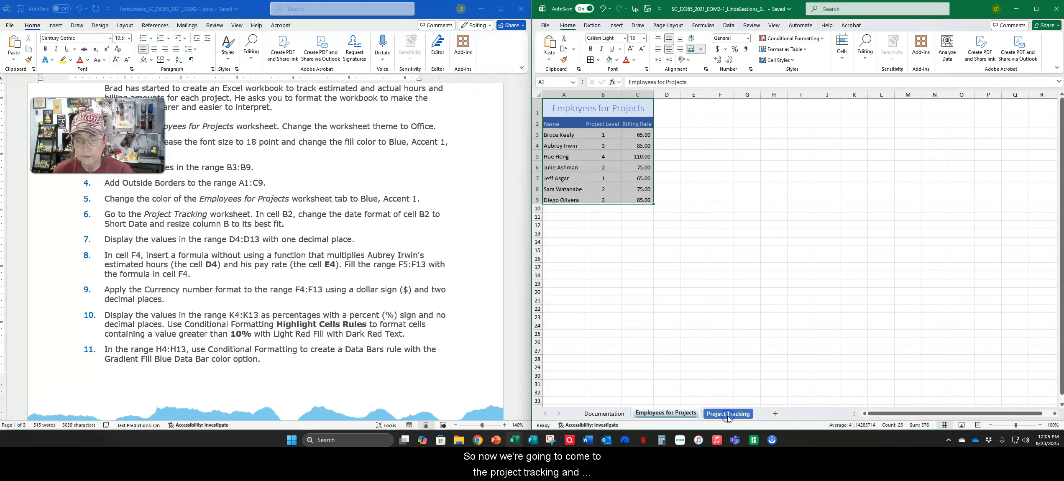
pyautogui.click(725, 415)
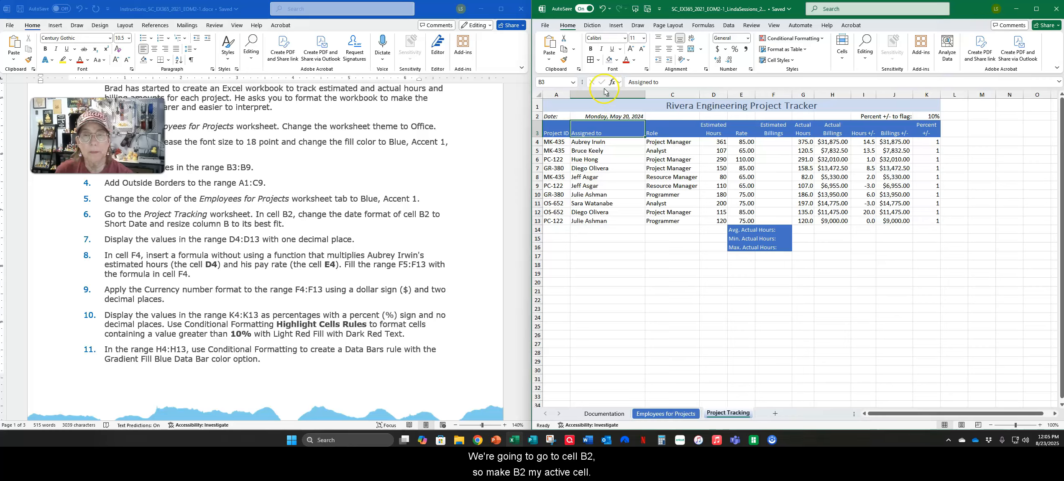
pyautogui.click(590, 114)
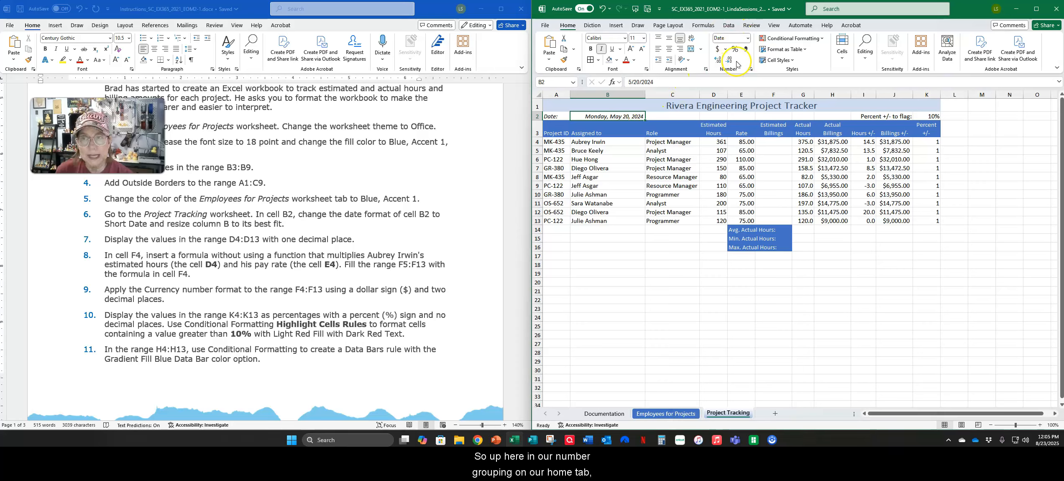
pyautogui.click(748, 38)
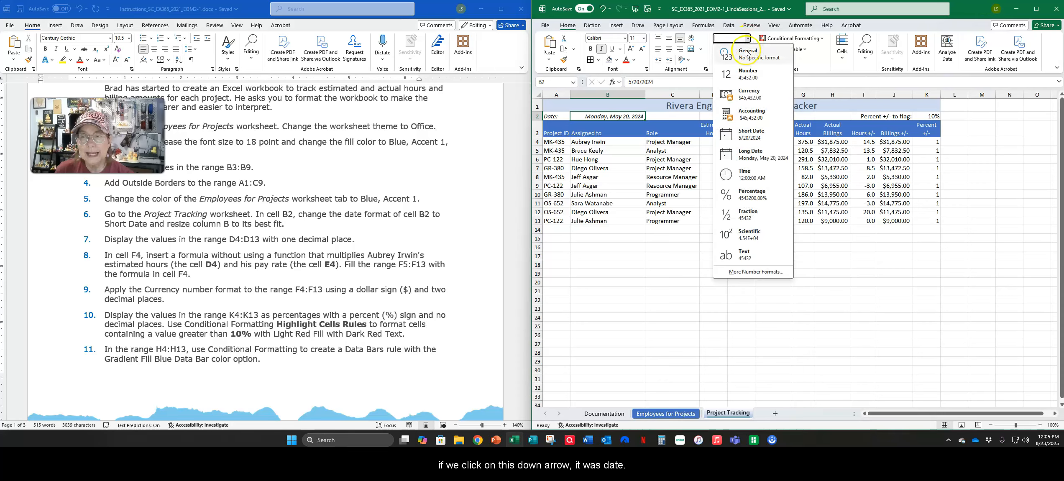
pyautogui.click(746, 138)
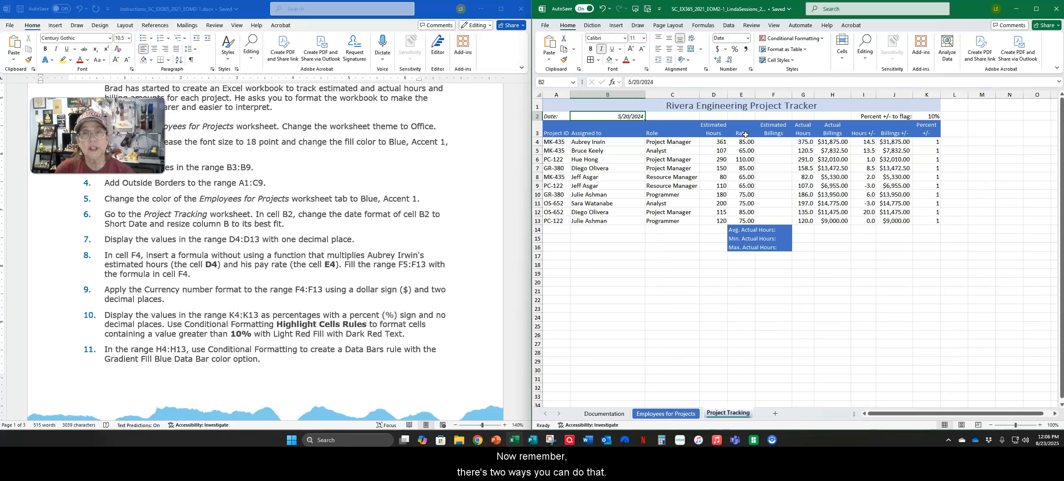
# AutoFit the width of column B on the Project Tracking worksheet.
pyautogui.click(597, 95)
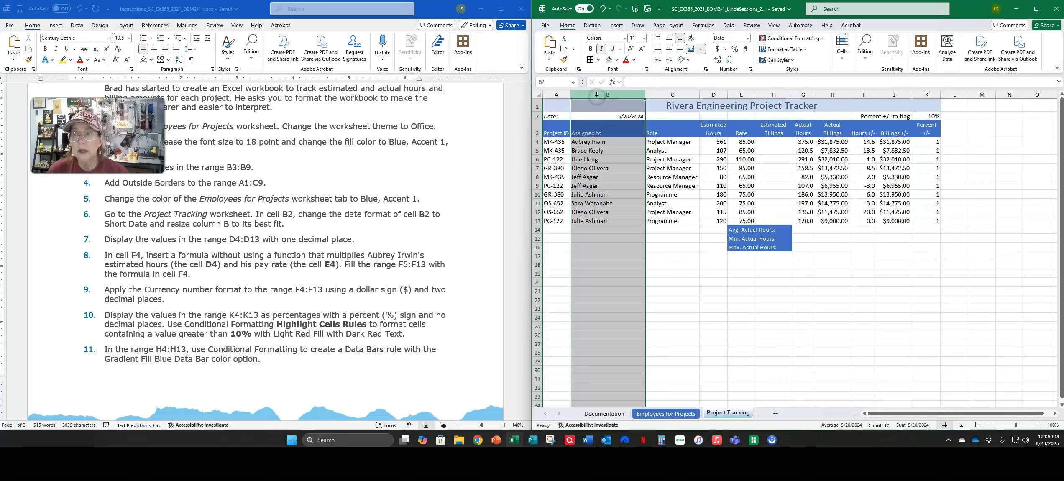
pyautogui.click(841, 48)
pyautogui.click(879, 88)
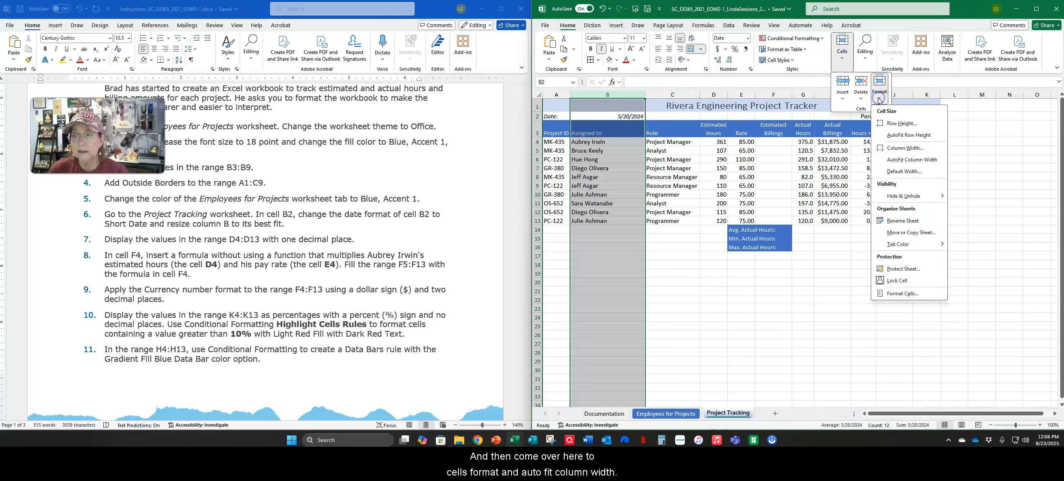
pyautogui.click(895, 162)
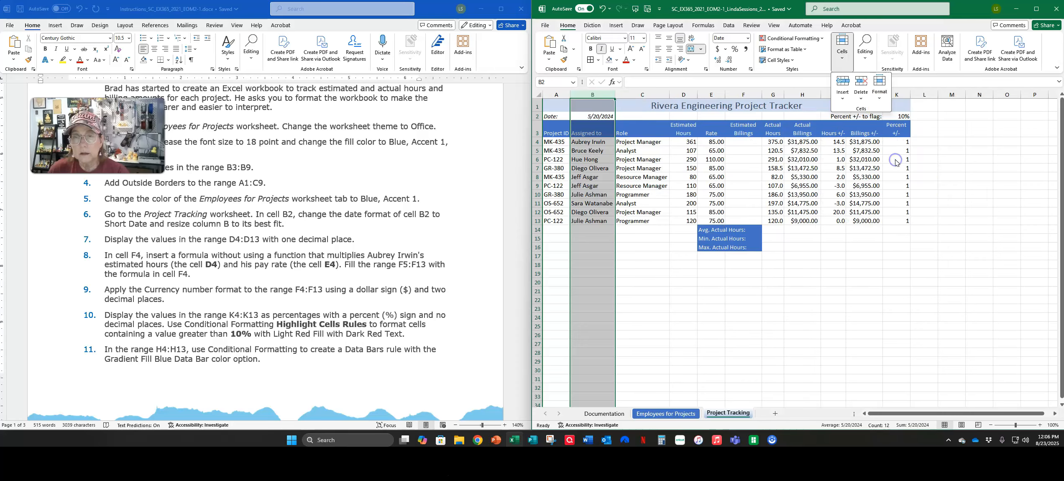
# Undo the last width change to column B on the Project Tracking worksheet and AutoFit the column again.
pyautogui.click(602, 10)
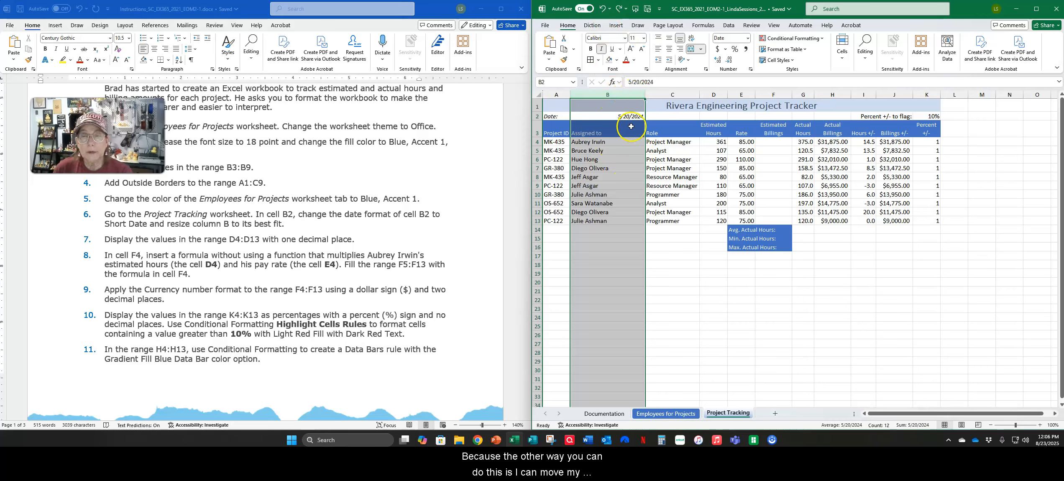
pyautogui.click(608, 114)
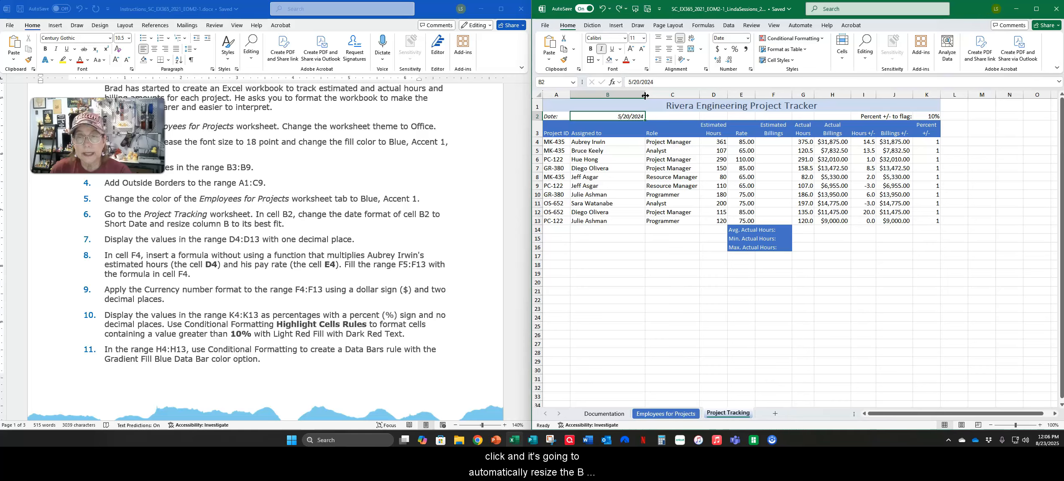
pyautogui.doubleClick(645, 95)
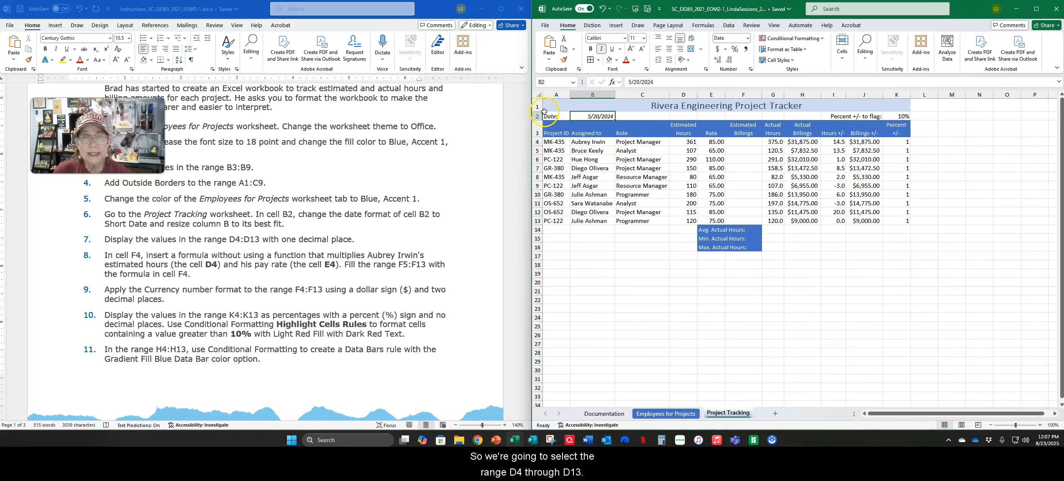
# Display the values in the range D4:D13 with one decimal place.
pyautogui.click(550, 83)
pyautogui.write('d4:d13')
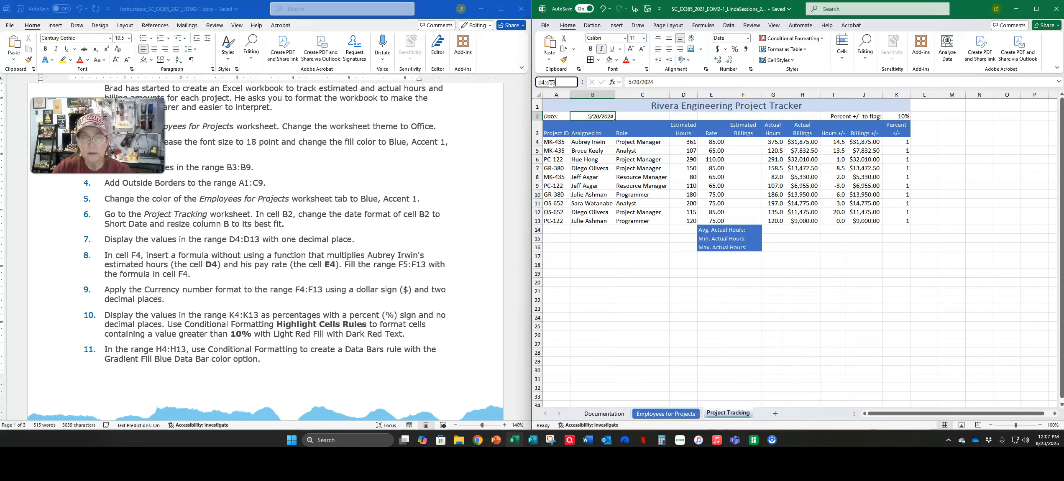
pyautogui.press('Return')
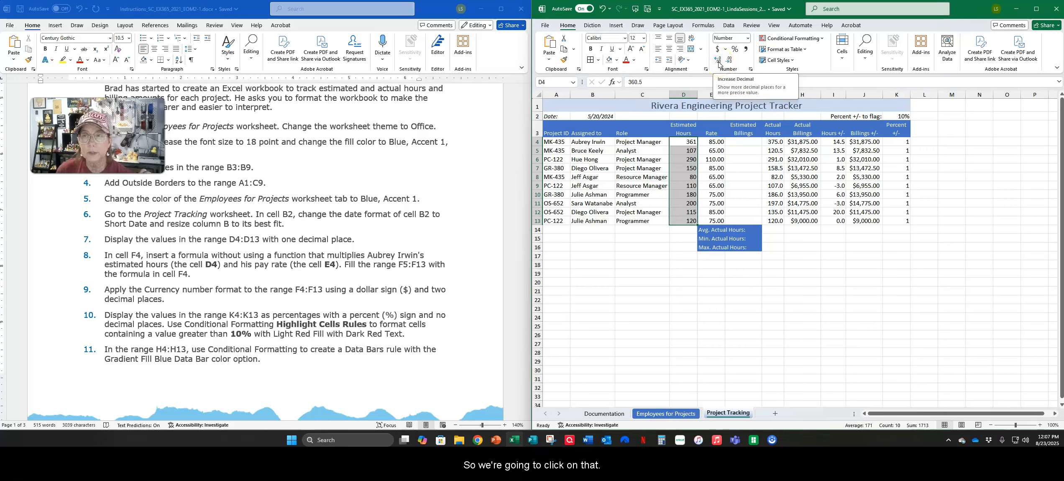
pyautogui.click(719, 63)
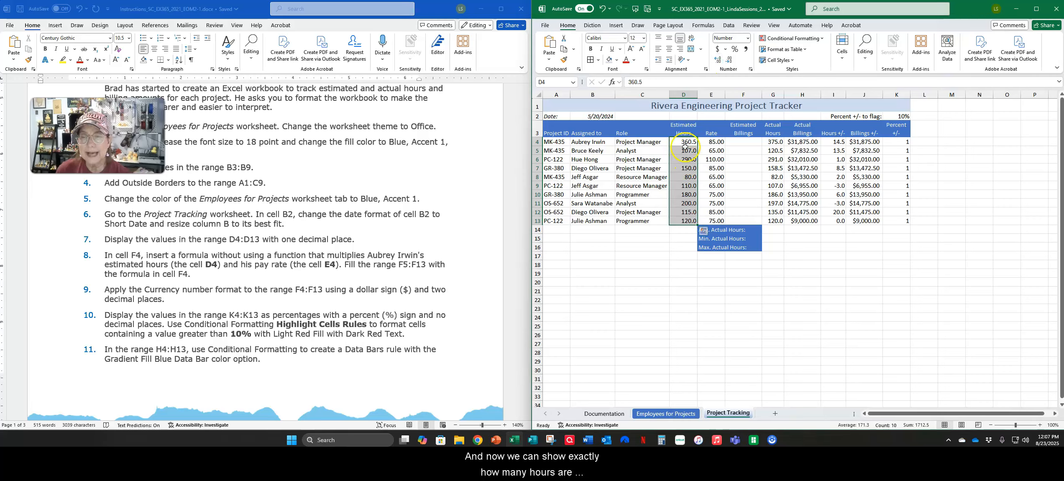
pyautogui.click(680, 232)
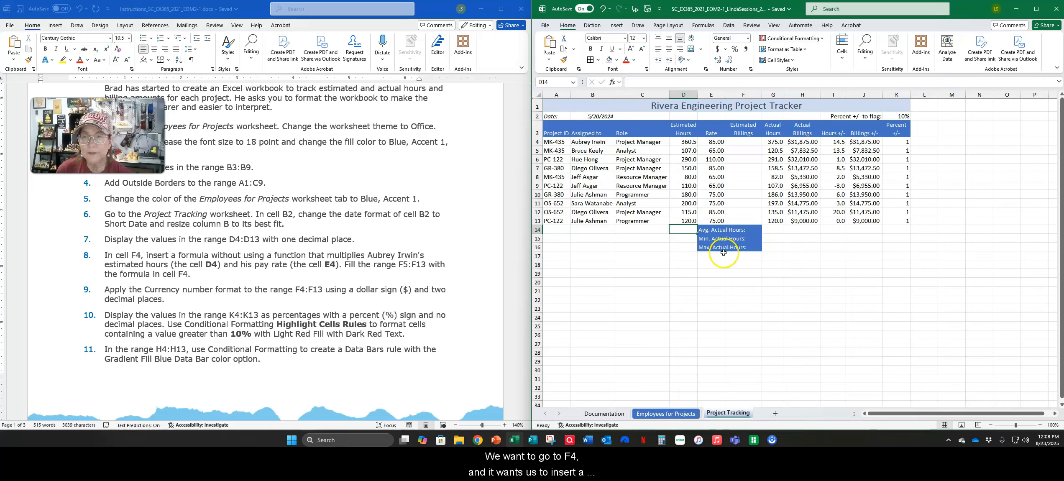
# Enter the formula =D4*E4 in cell F4 to multiply the estimated hours by the pay rate.
pyautogui.click(746, 141)
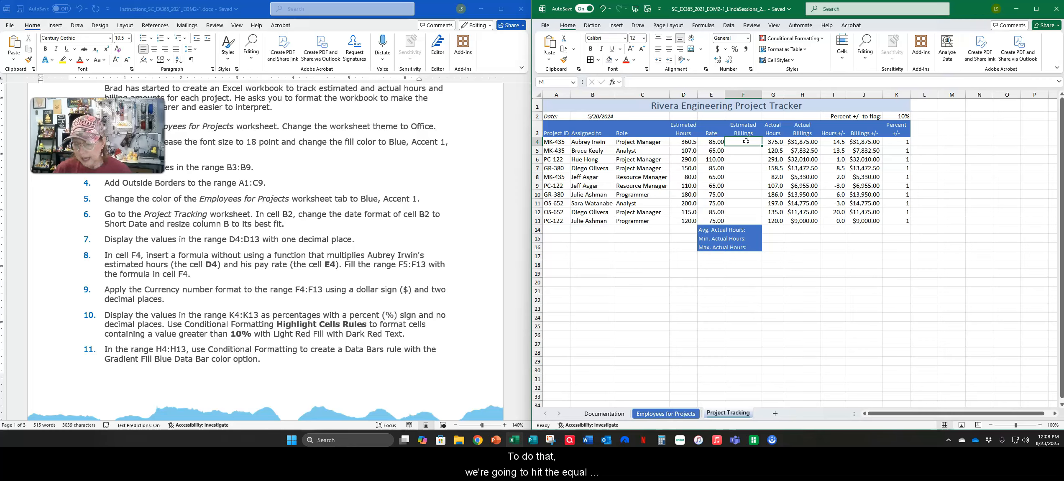
pyautogui.write('=')
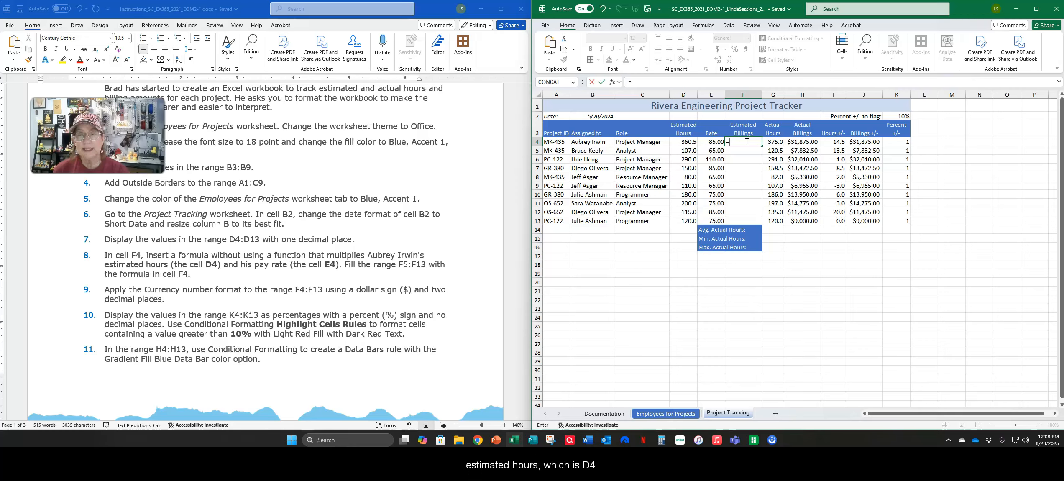
pyautogui.click(682, 142)
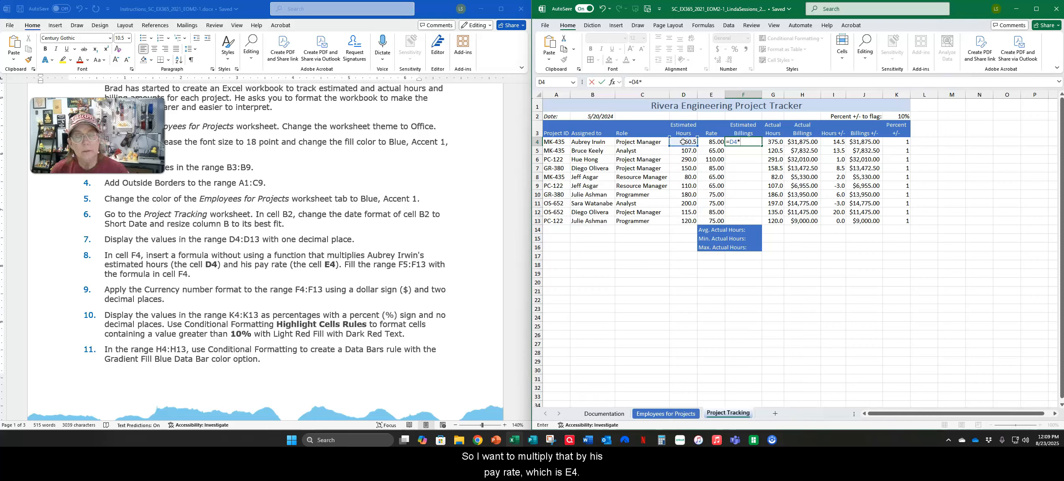
pyautogui.click(711, 142)
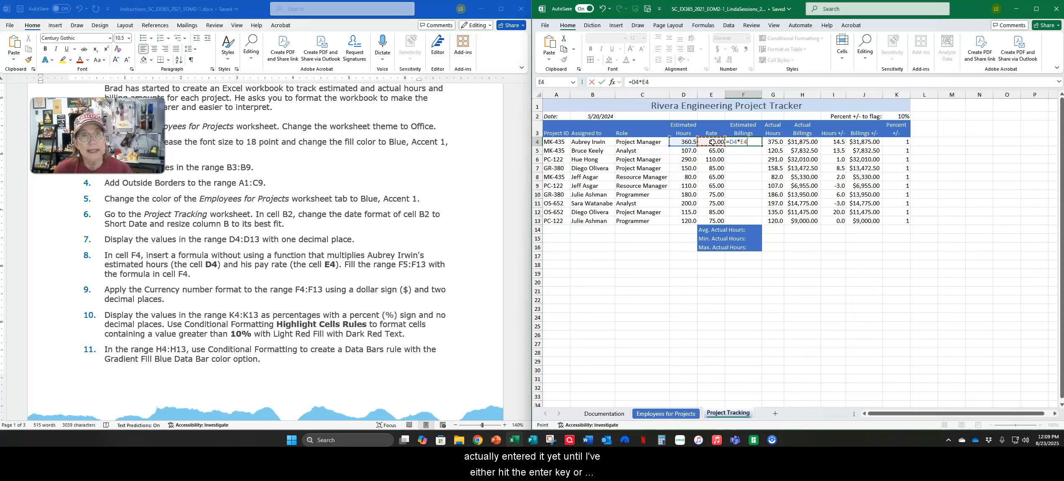
pyautogui.click(599, 84)
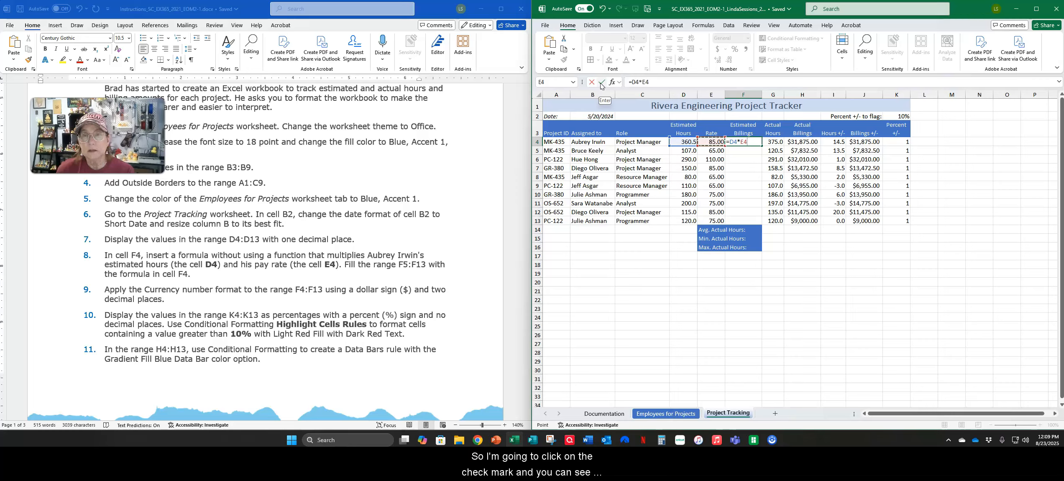
pyautogui.click(600, 84)
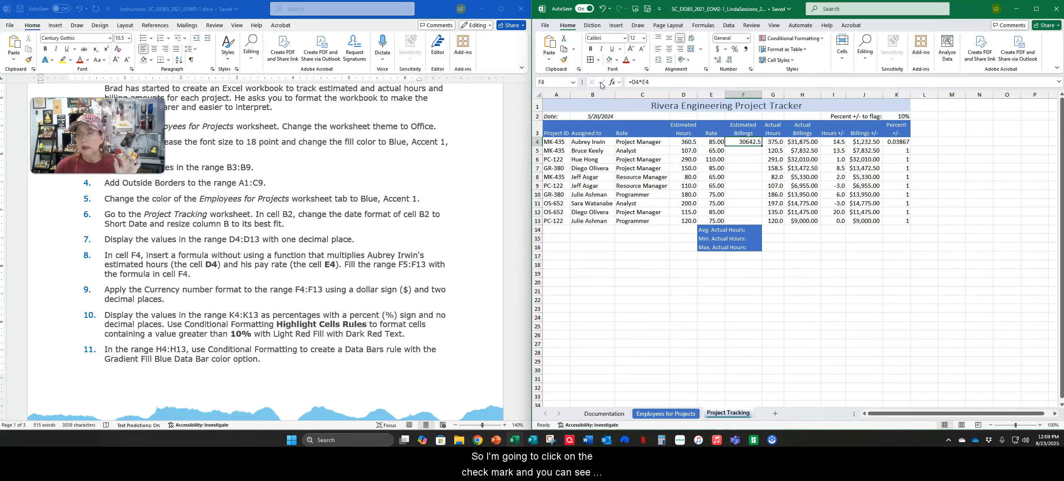
# Inspect the Estimated Billings formula in cell F4 and the Percent +/- formulas in cells K4 and K5.
pyautogui.click(734, 143)
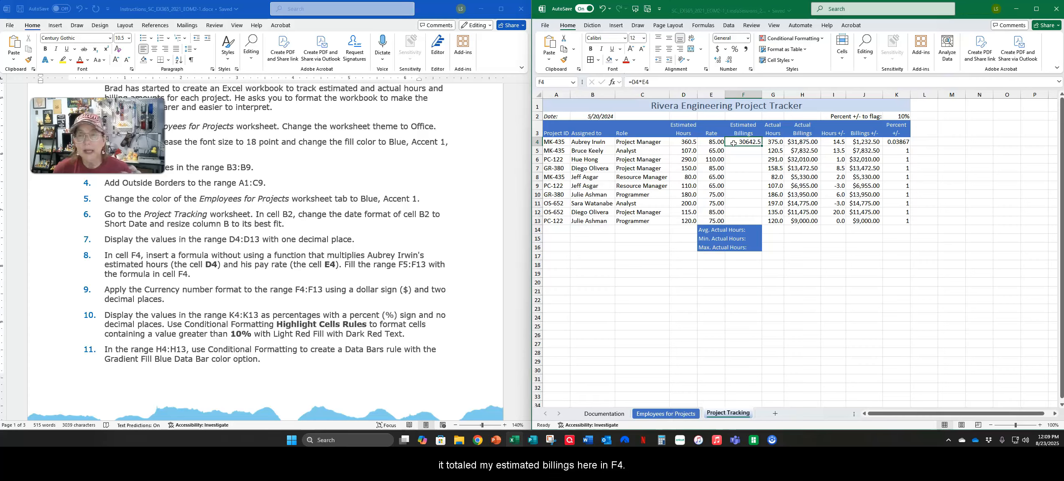
pyautogui.click(731, 141)
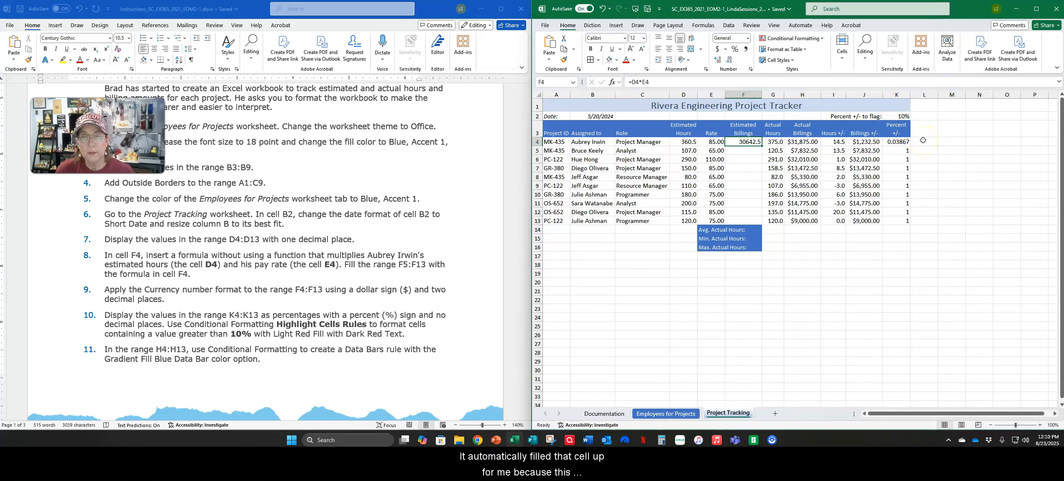
pyautogui.click(890, 142)
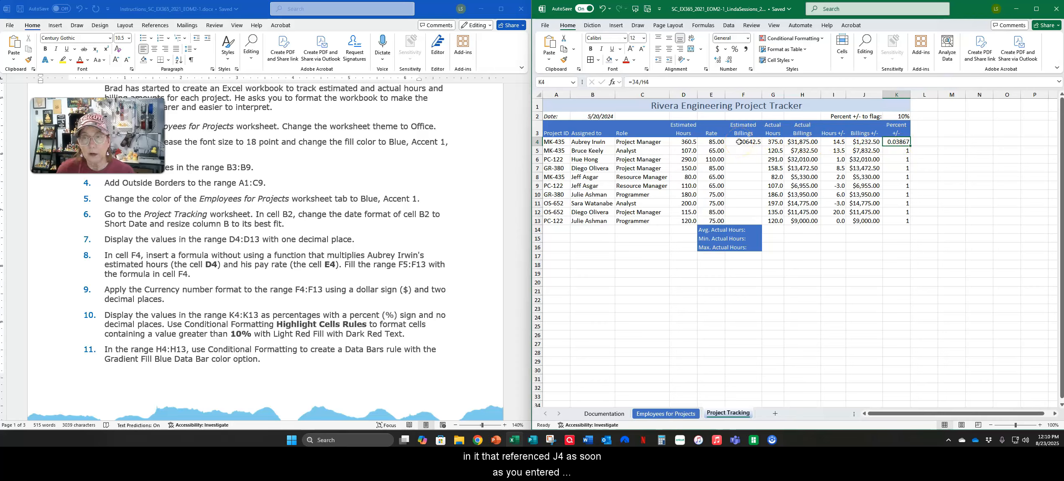
pyautogui.click(900, 138)
pyautogui.click(897, 151)
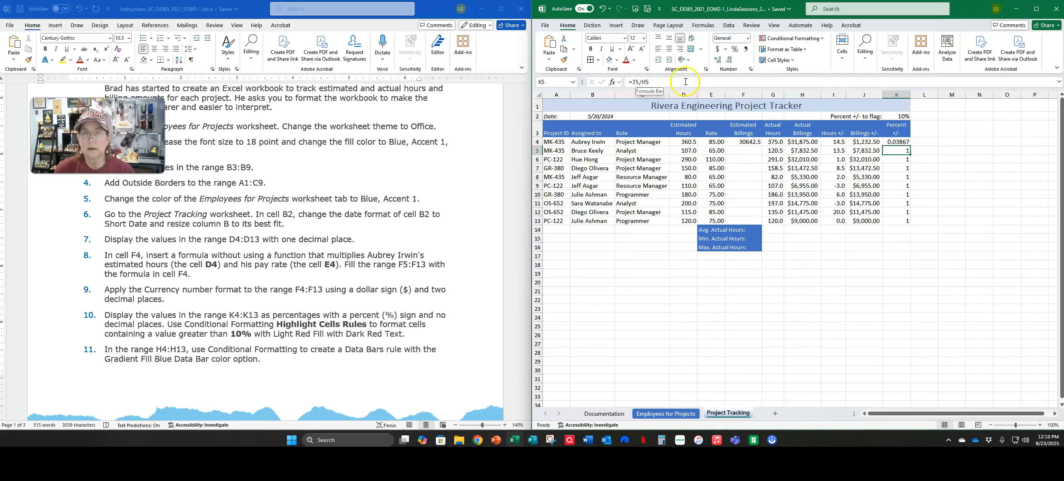
pyautogui.click(743, 151)
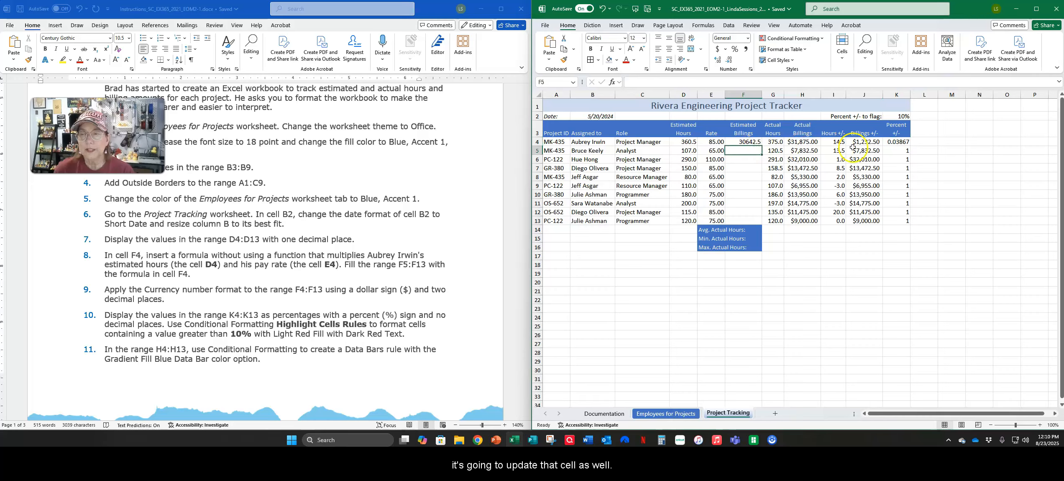
# Fill the range F5:F13 with the formula from cell F4 and apply the Currency number format to F4:F13.
pyautogui.click(738, 142)
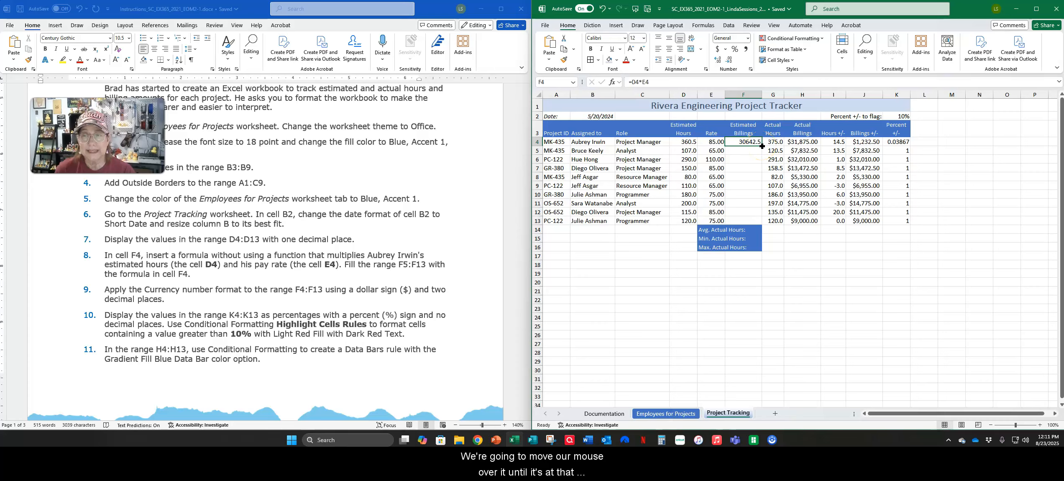
pyautogui.moveTo(762, 146); pyautogui.dragTo(763, 222)
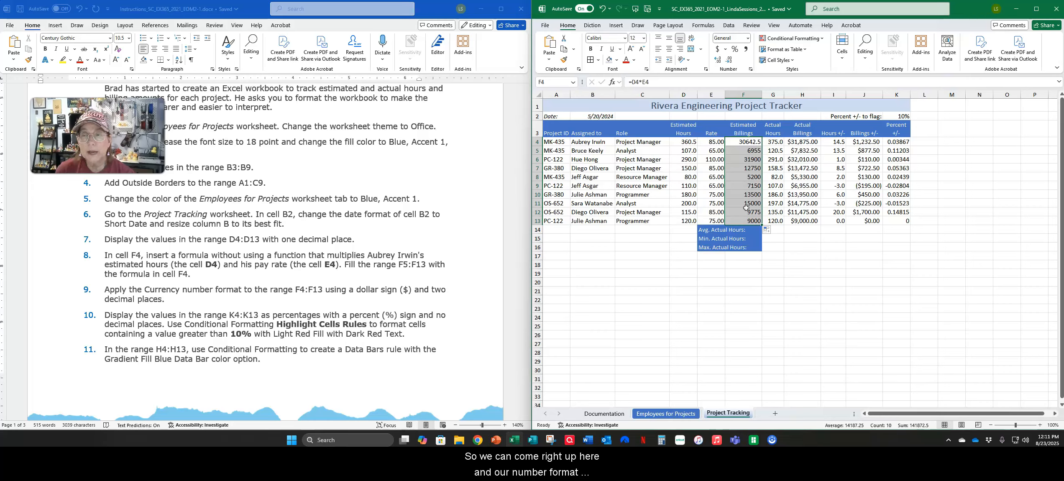
pyautogui.click(748, 39)
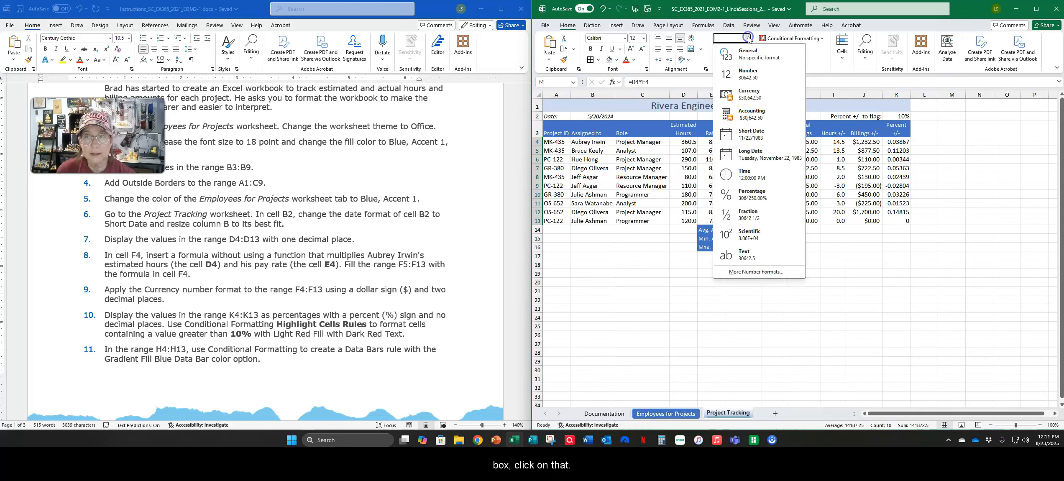
pyautogui.click(743, 98)
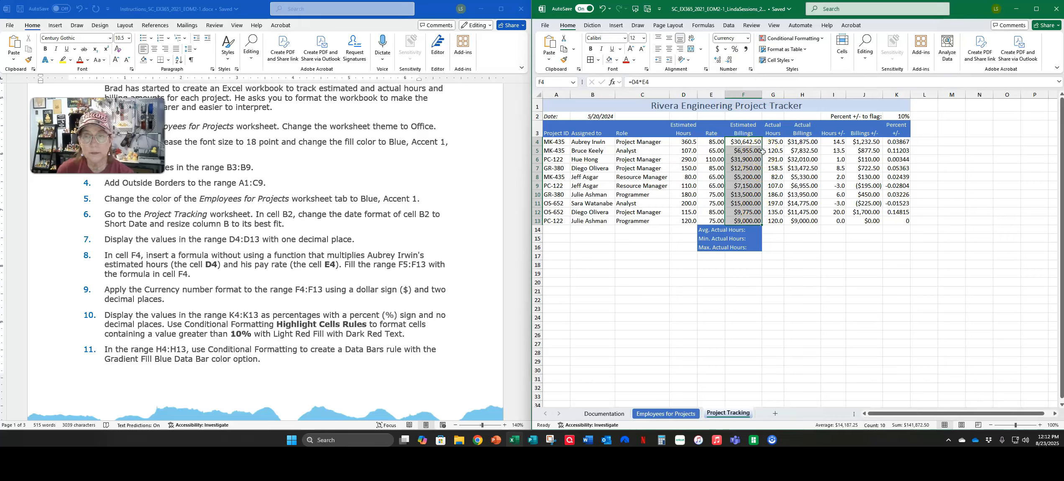
# Apply the Accounting format to the range F4:F13 for comparison and switch the range back to Currency.
pyautogui.click(748, 40)
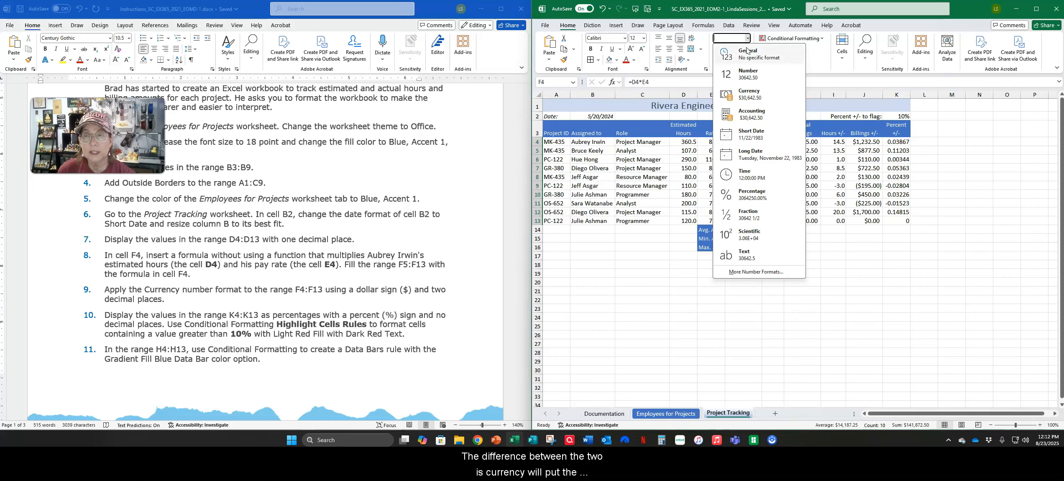
pyautogui.click(749, 94)
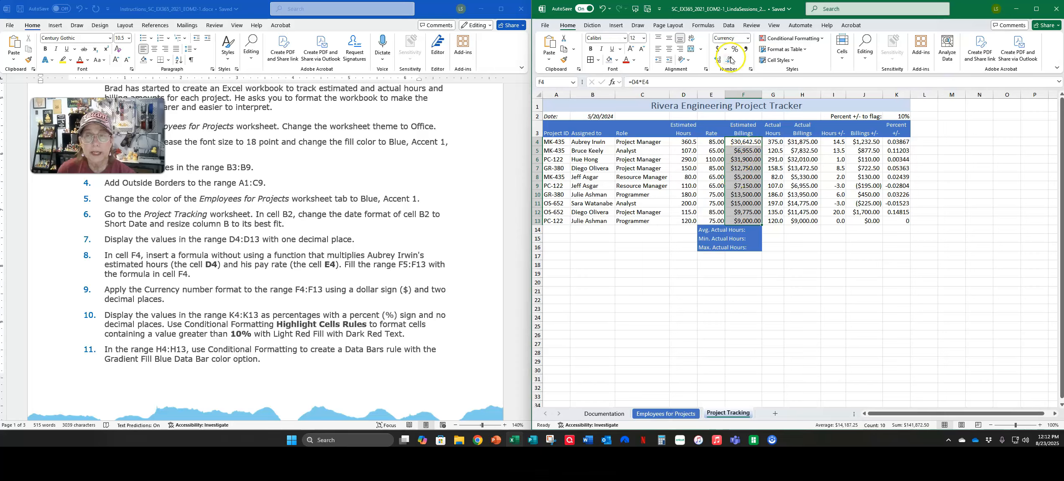
pyautogui.click(747, 38)
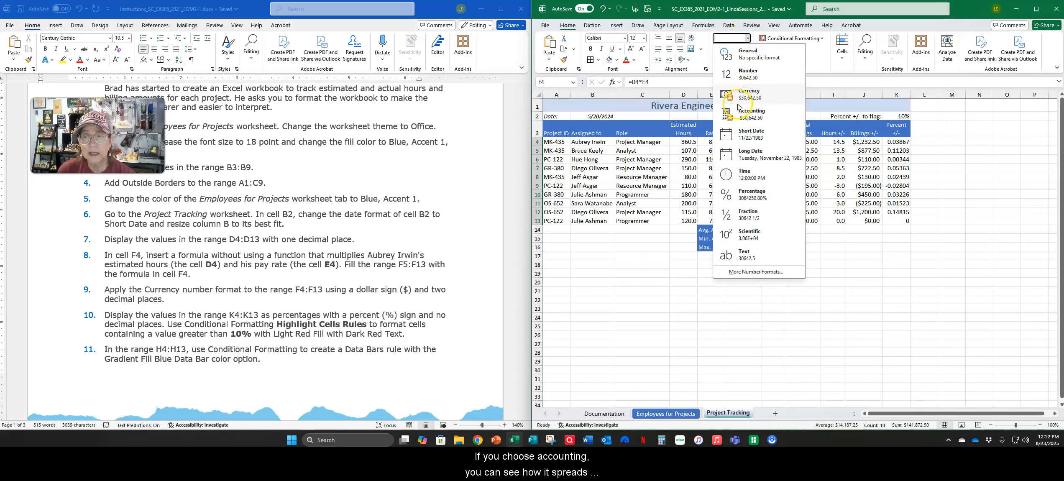
pyautogui.click(750, 114)
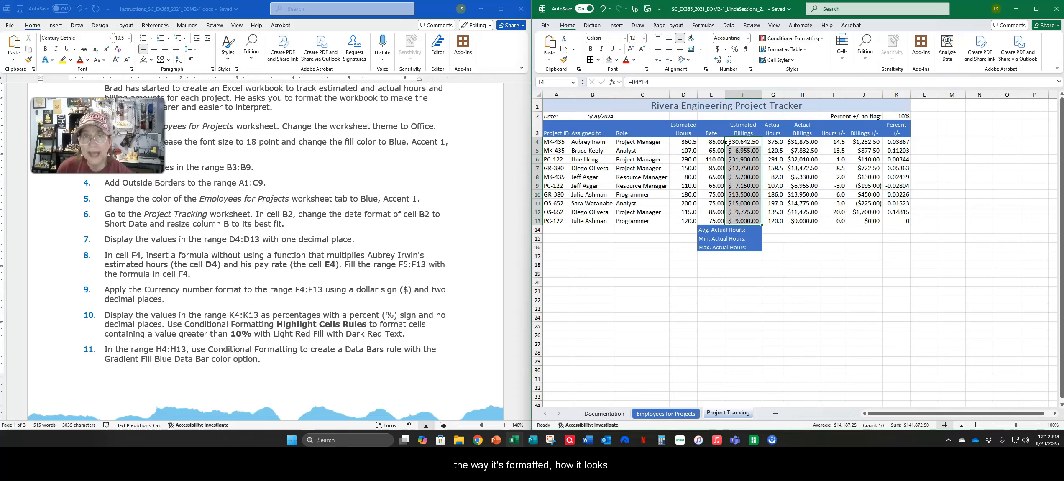
pyautogui.click(748, 38)
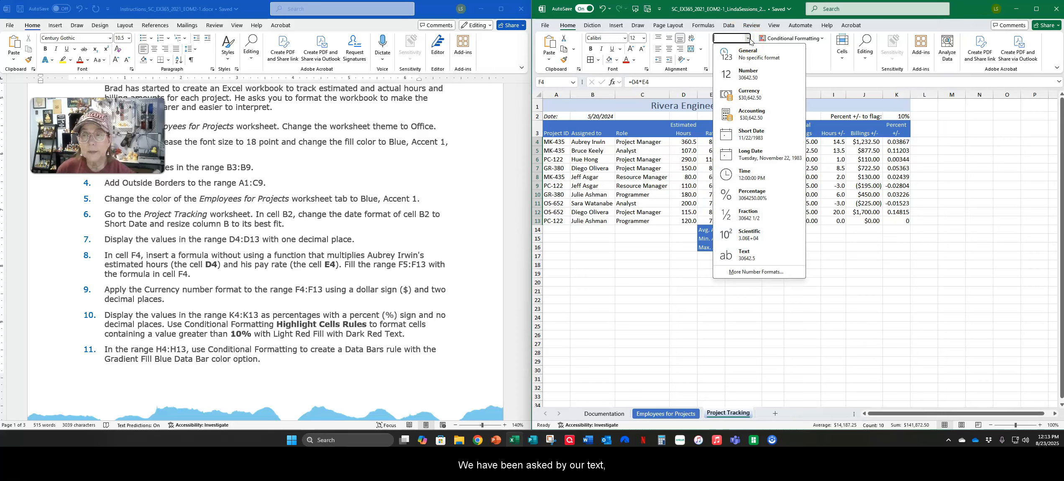
pyautogui.click(744, 99)
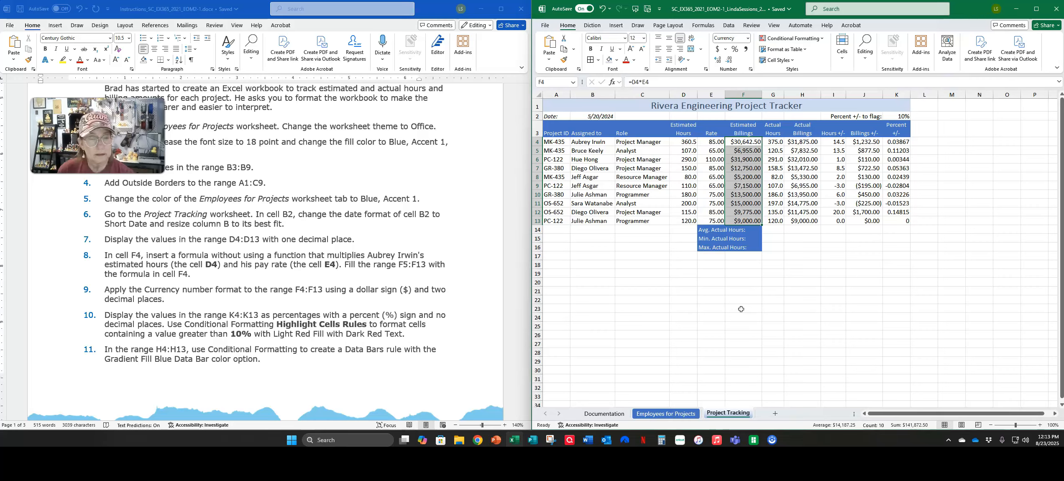
pyautogui.click(831, 299)
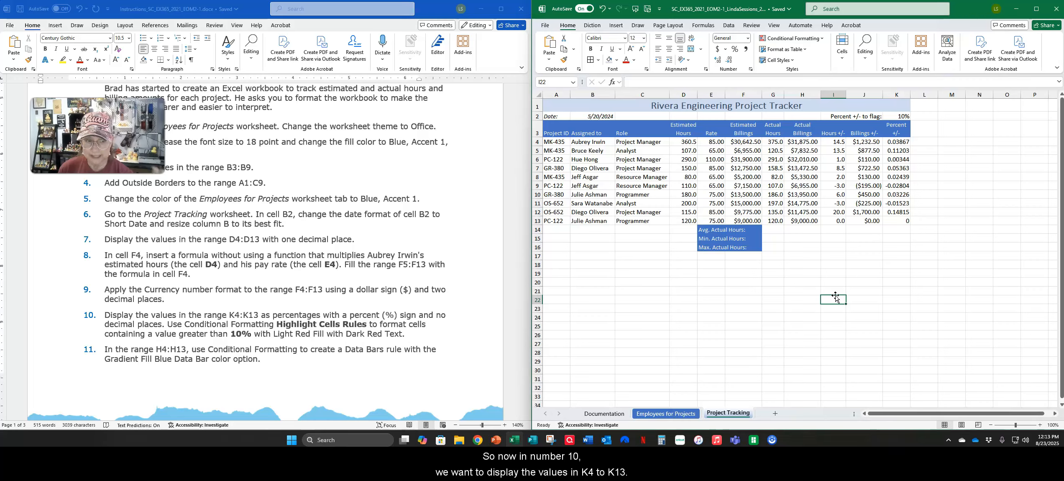
# Display the values in the range K4:K13 as percentages with a percent sign and no decimal places.
pyautogui.click(894, 141)
pyautogui.moveTo(895, 140); pyautogui.dragTo(898, 218)
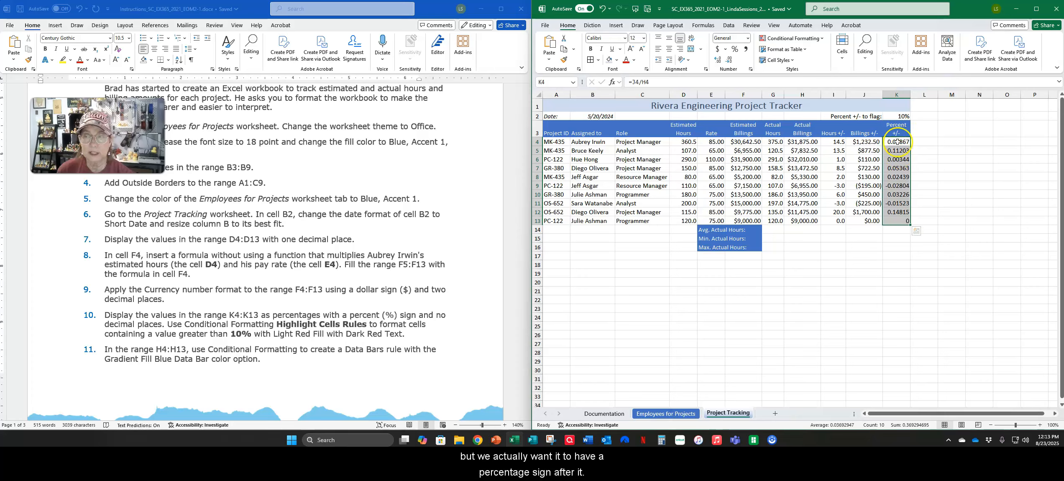
pyautogui.click(734, 51)
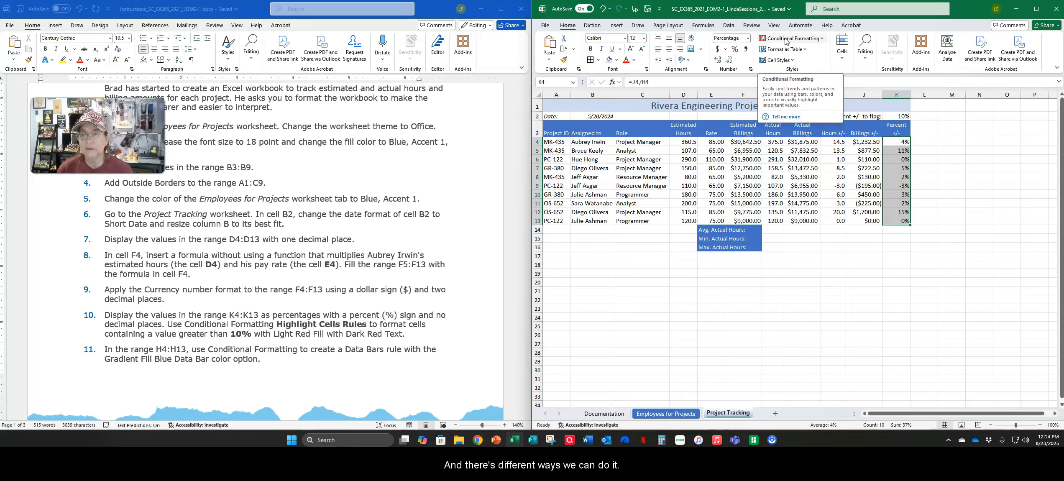
# Add a Highlight Cells rule to K4:K13 that formats values greater than 10% with Light Red Fill with Dark Red Text.
pyautogui.click(822, 41)
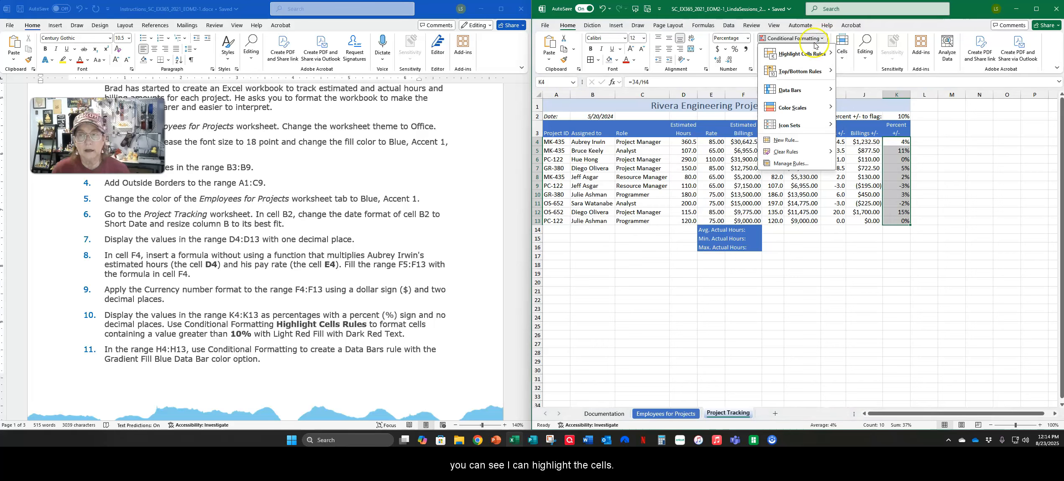
pyautogui.moveTo(799, 57)
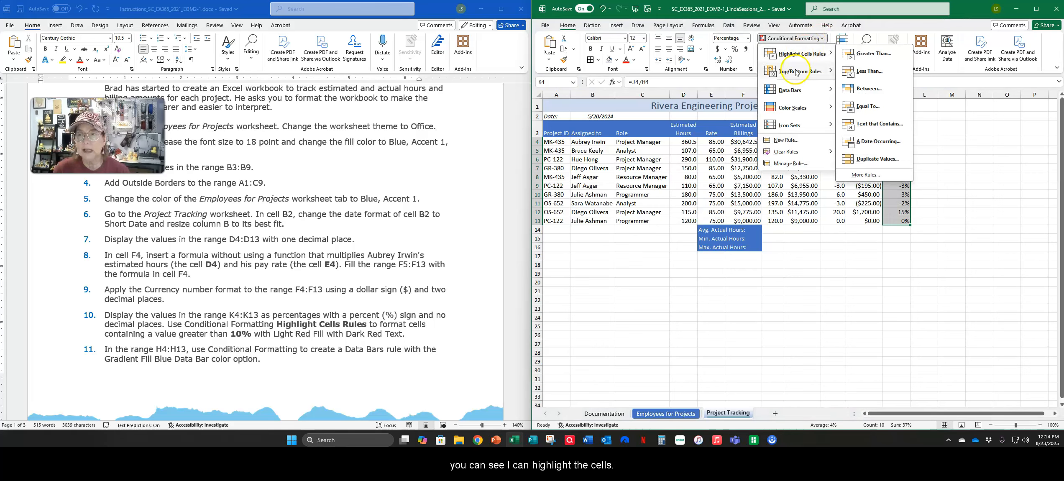
pyautogui.moveTo(794, 78)
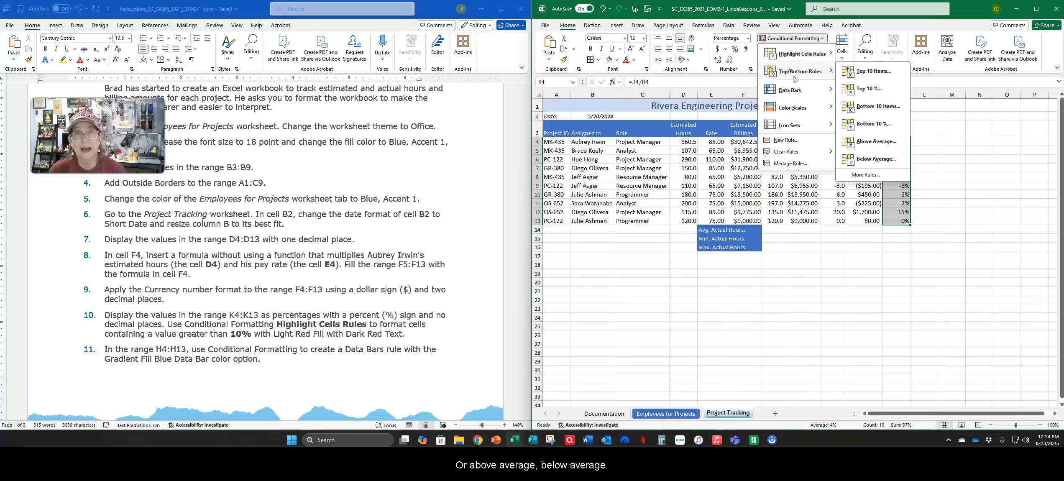
pyautogui.click(794, 93)
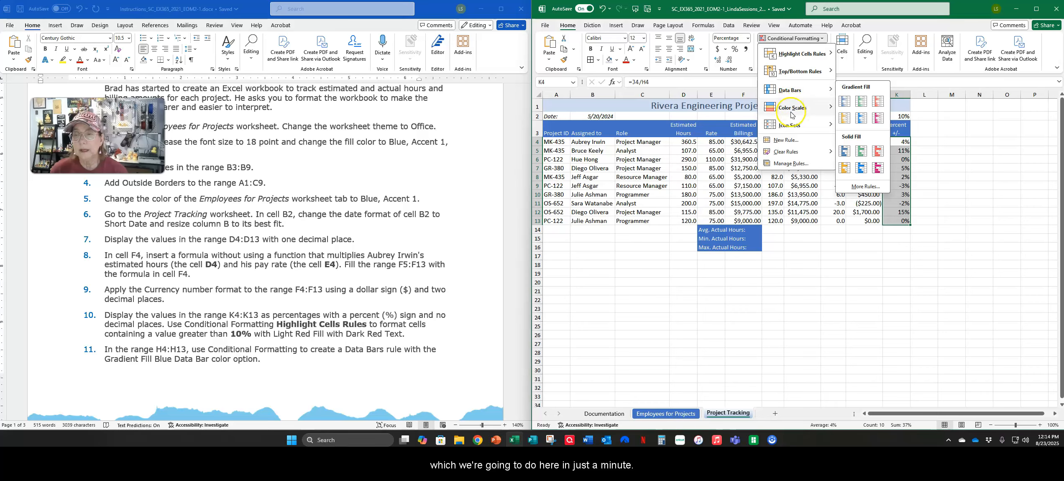
pyautogui.click(783, 102)
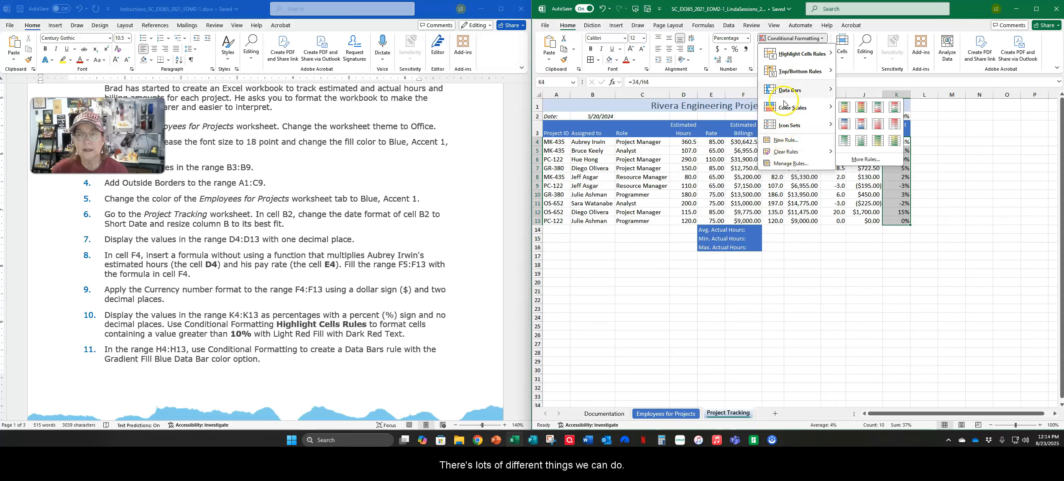
pyautogui.click(785, 55)
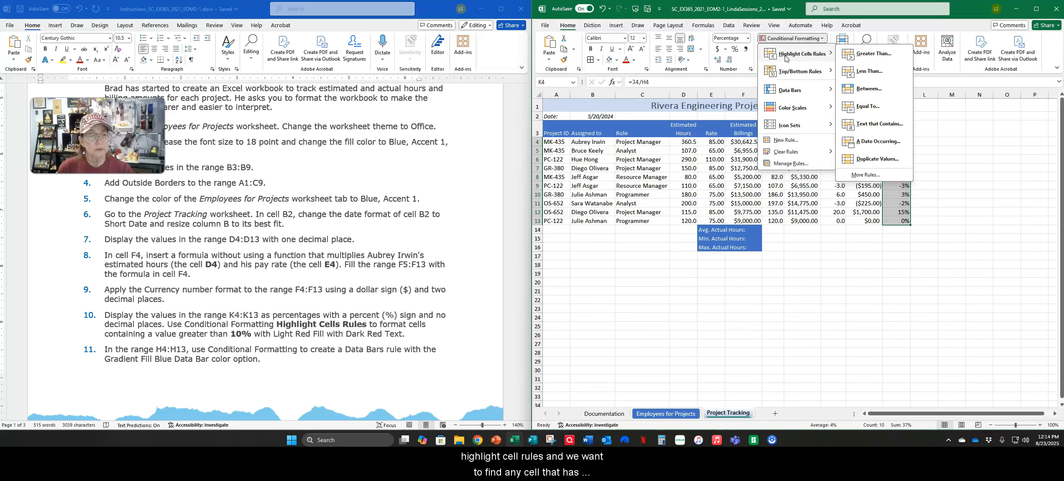
pyautogui.click(880, 59)
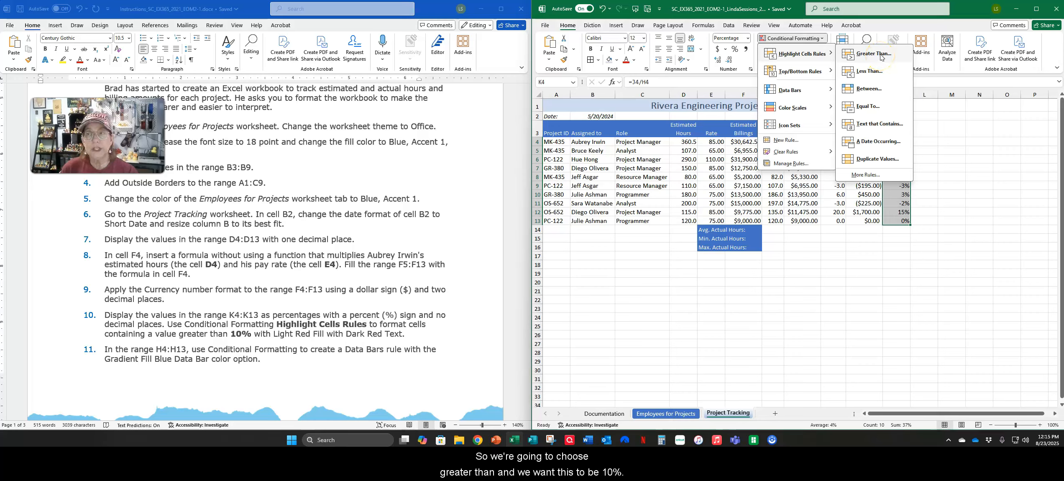
pyautogui.click(880, 54)
pyautogui.click(851, 236)
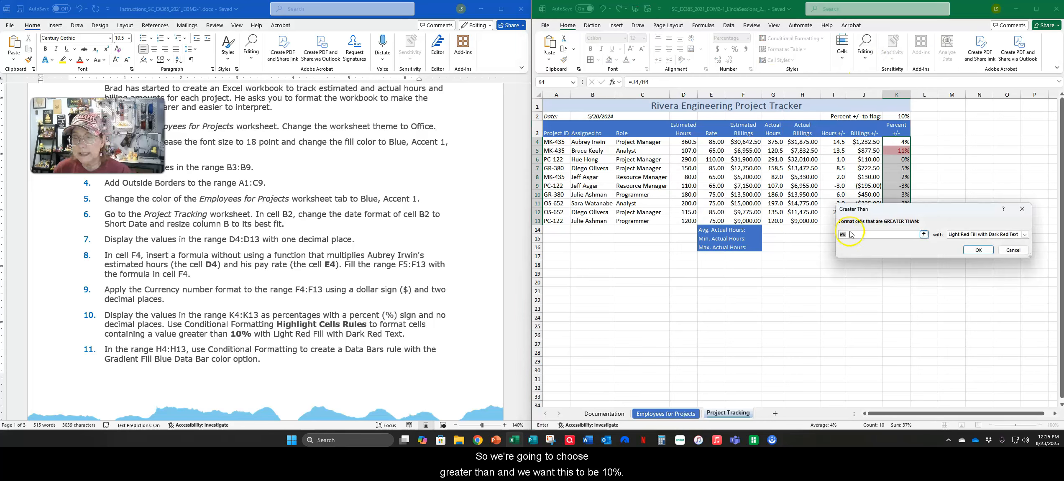
pyautogui.write('10')
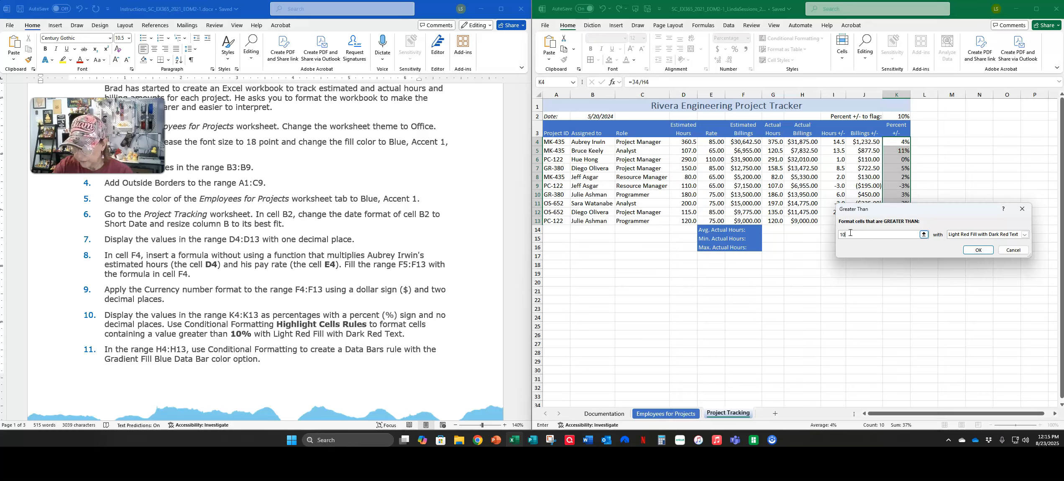
pyautogui.write('%')
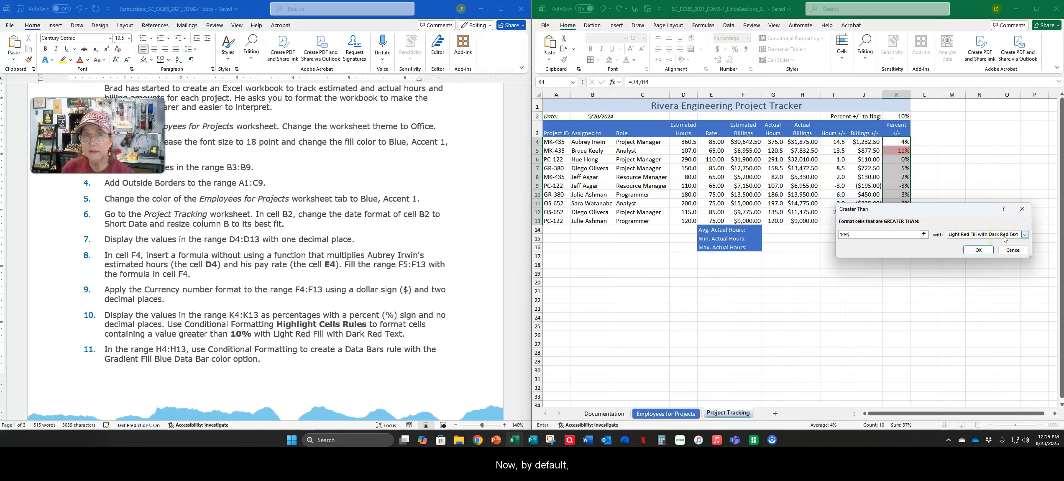
pyautogui.click(1025, 234)
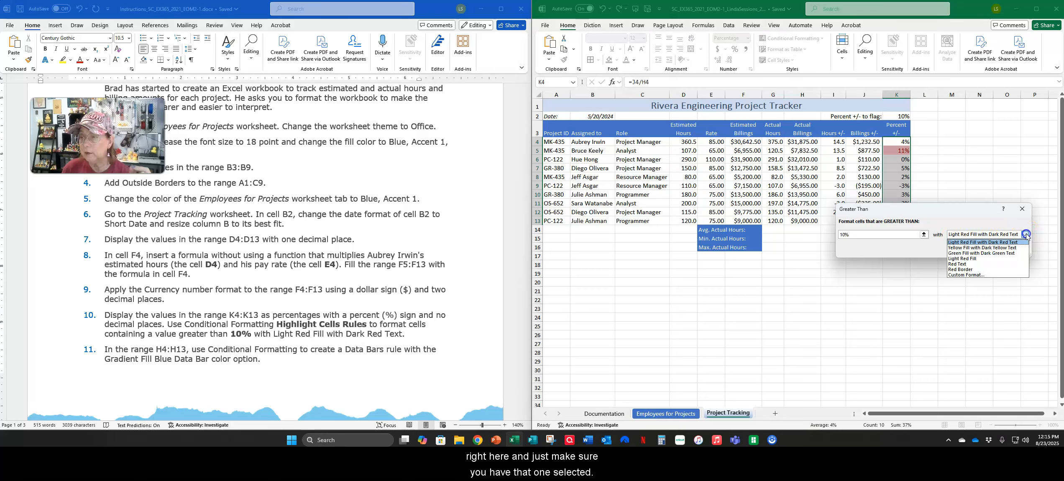
pyautogui.click(989, 243)
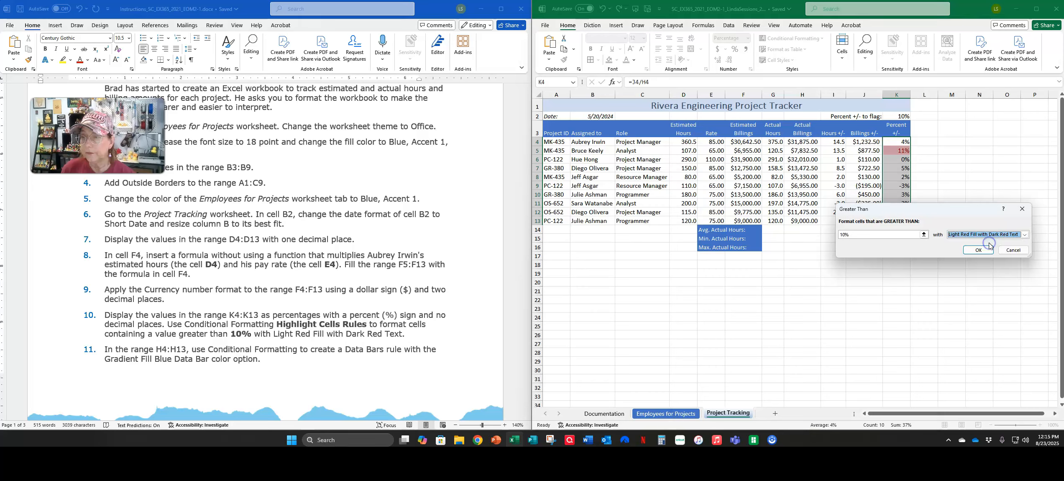
pyautogui.click(970, 253)
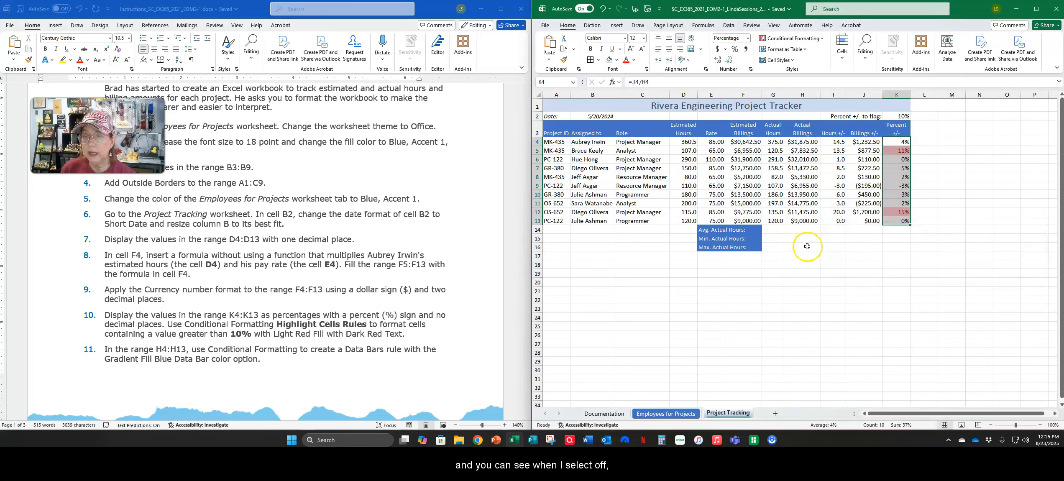
pyautogui.click(820, 251)
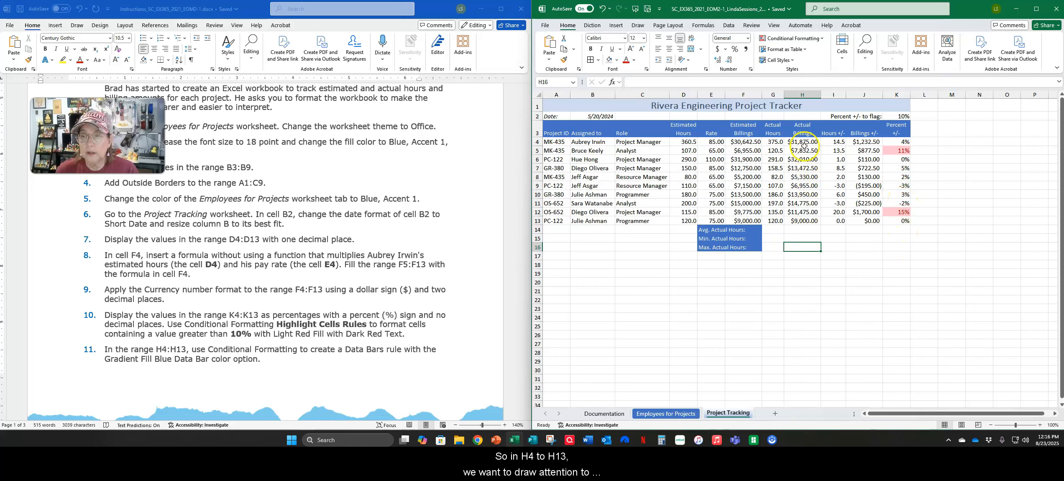
# Apply Gradient Fill Blue Data Bars conditional formatting to the Actual Billings in the range H4:H13.
pyautogui.click(801, 177)
pyautogui.moveTo(801, 142); pyautogui.dragTo(799, 221)
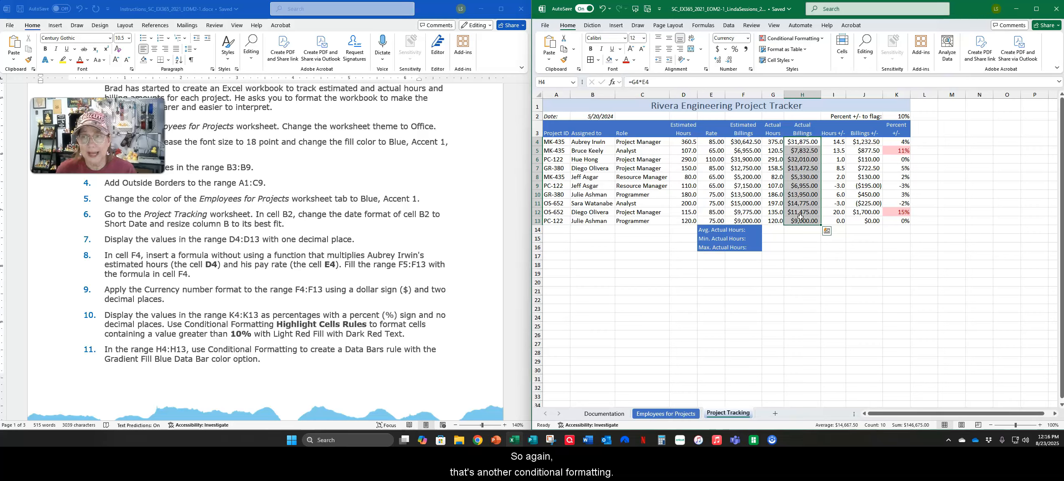
pyautogui.click(824, 40)
pyautogui.moveTo(798, 93)
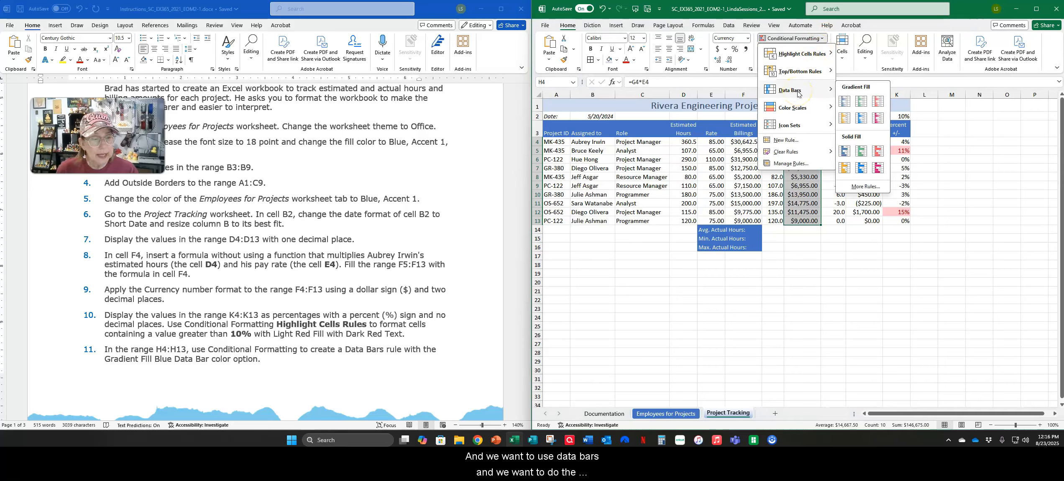
pyautogui.click(844, 104)
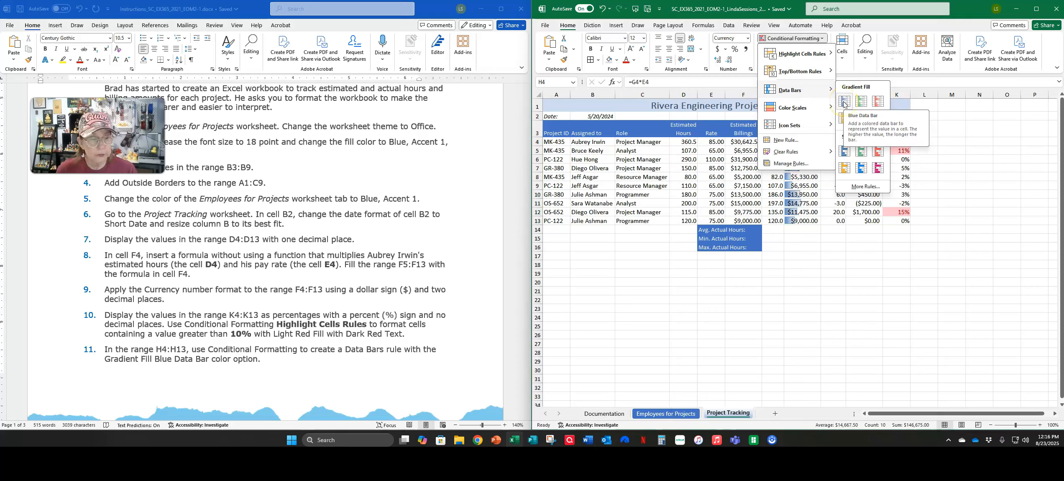
pyautogui.click(843, 103)
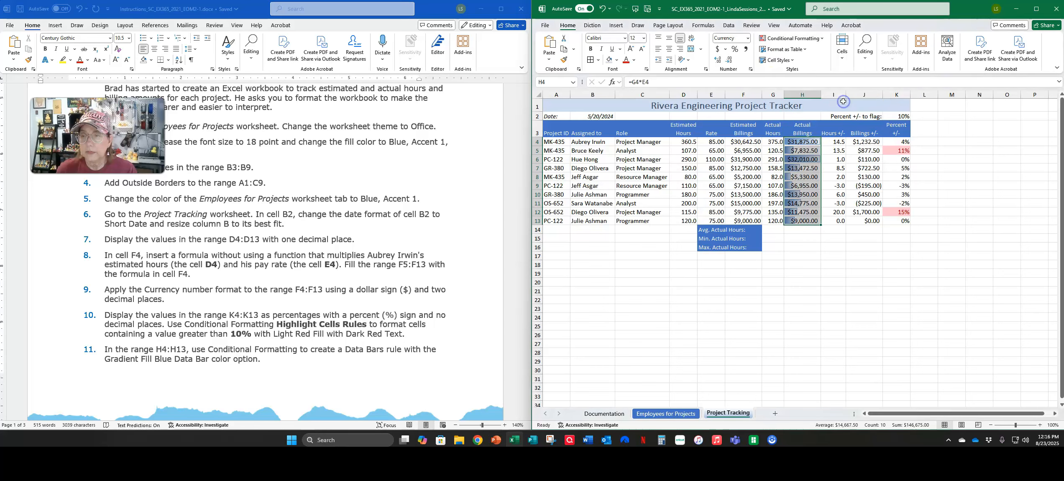
pyautogui.click(802, 264)
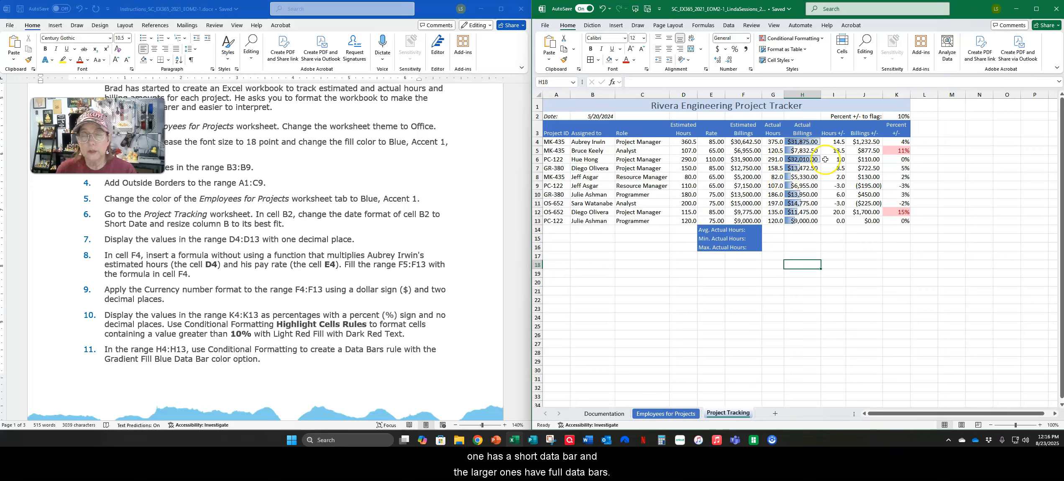
pyautogui.click(896, 281)
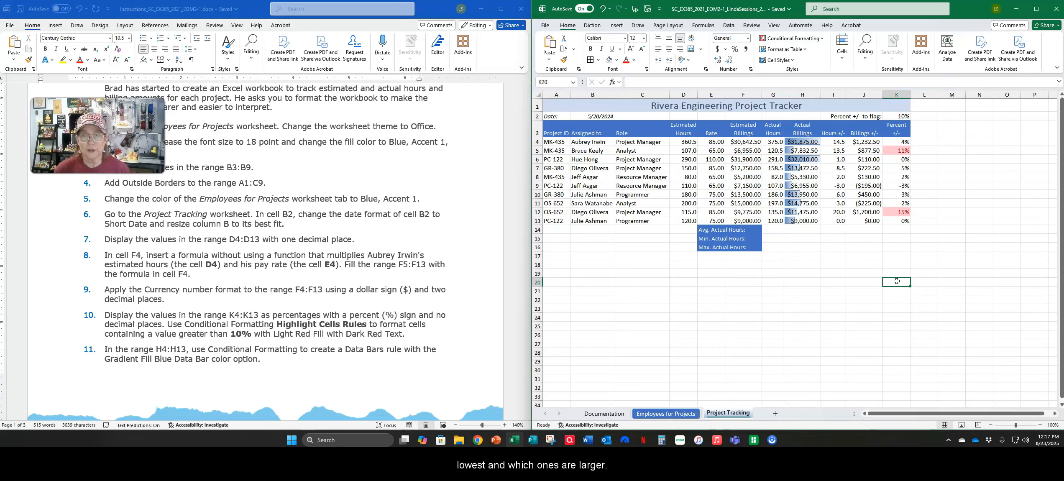
# Consult instructions 12 to 14 and insert an AVERAGE formula for the range G4:G13 in cell G14.
pyautogui.click(466, 342)
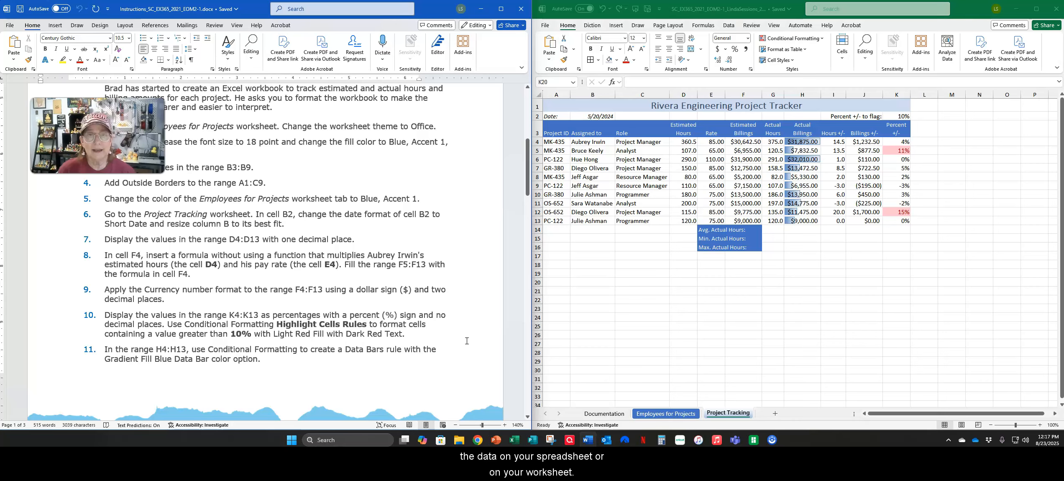
pyautogui.scroll(-6, 475, 338)
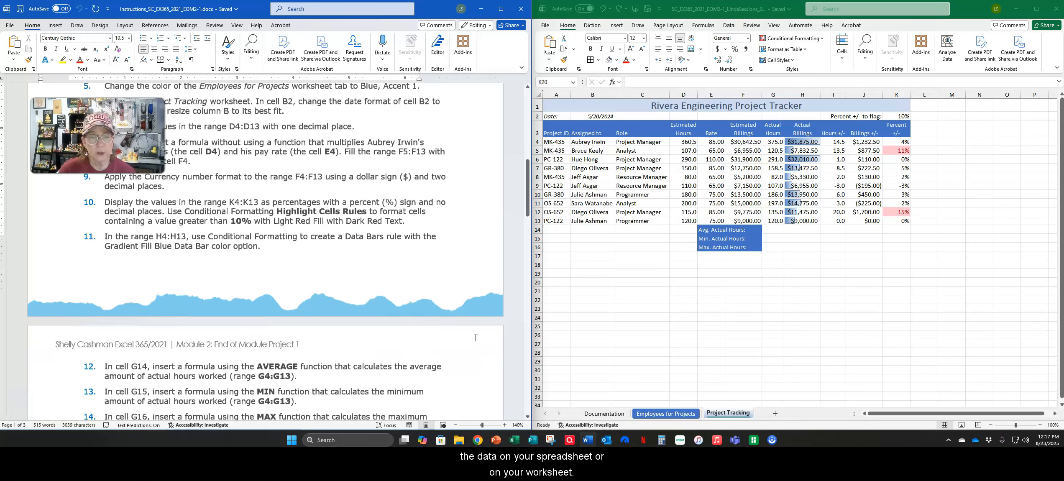
pyautogui.scroll(1, 475, 338)
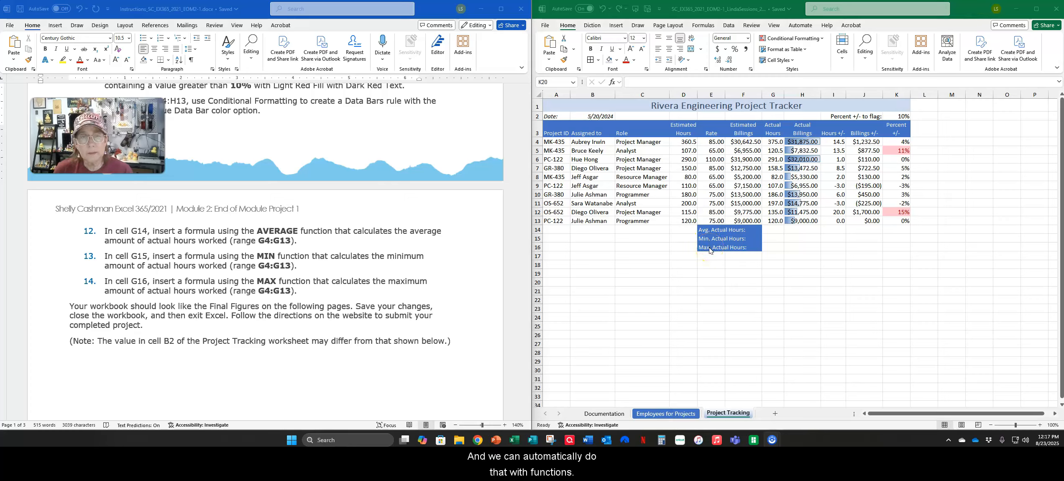
pyautogui.click(771, 229)
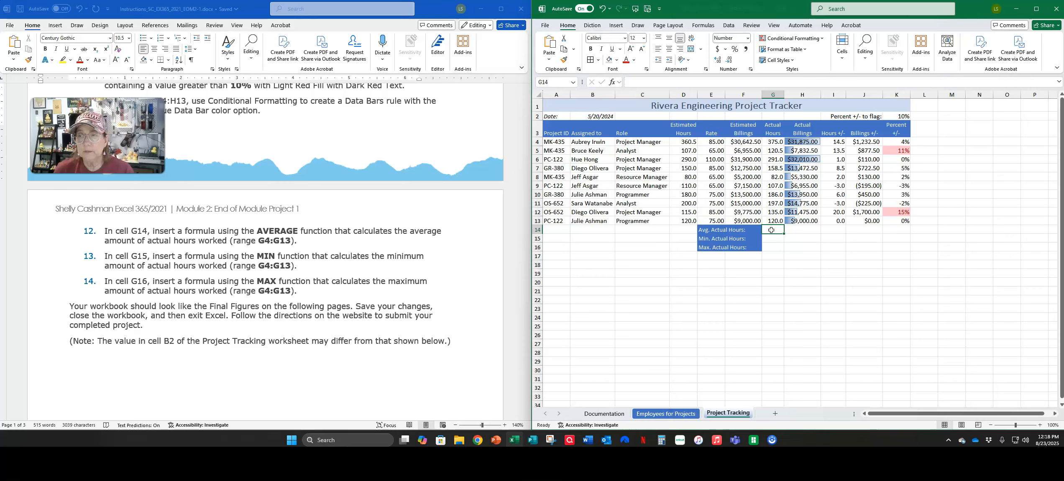
pyautogui.click(865, 52)
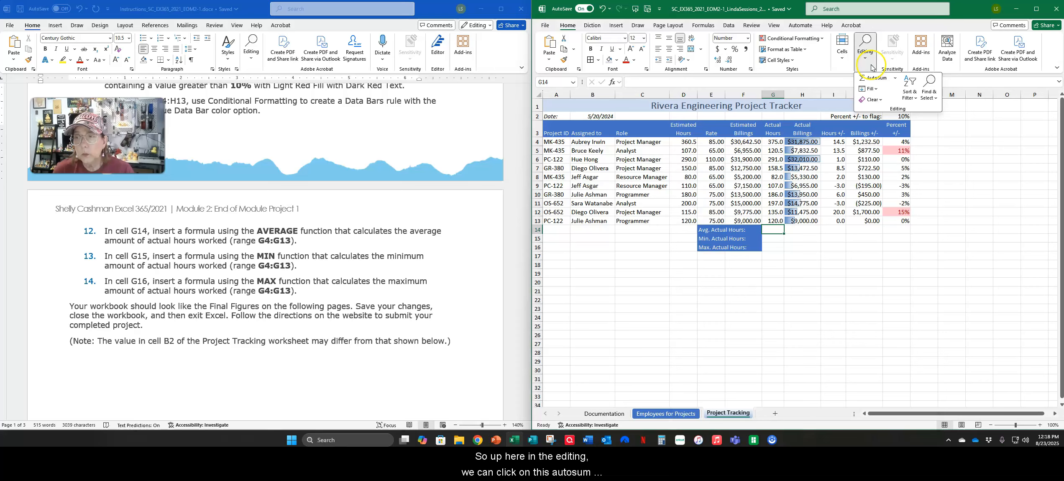
pyautogui.click(896, 78)
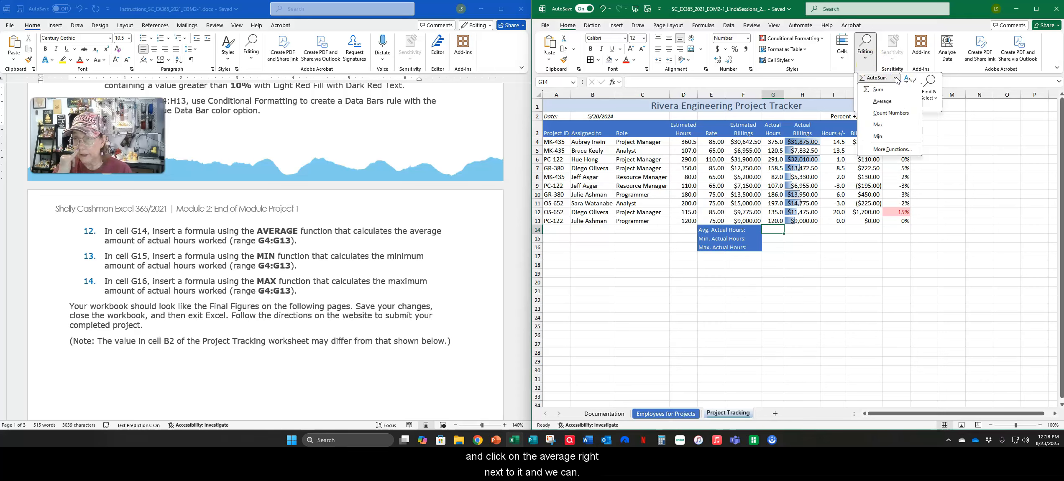
pyautogui.click(884, 101)
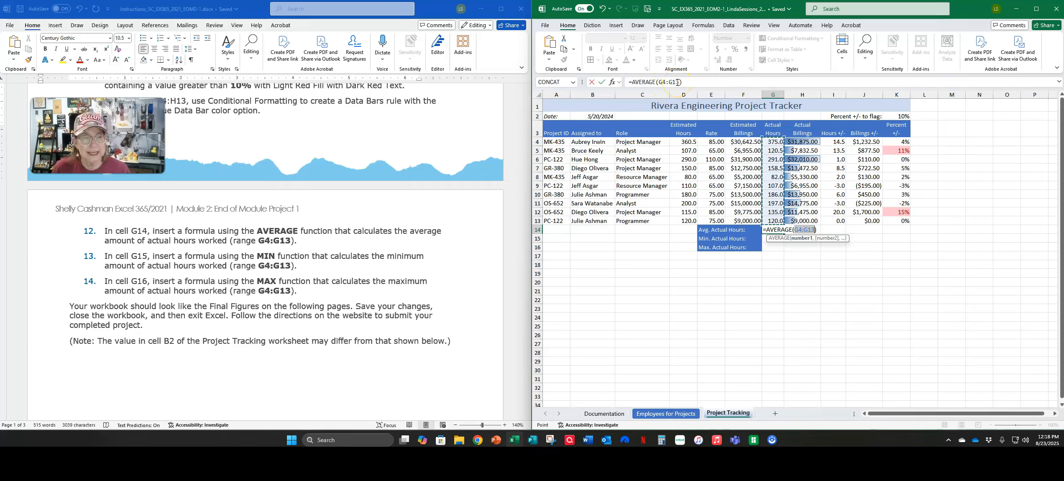
pyautogui.click(602, 84)
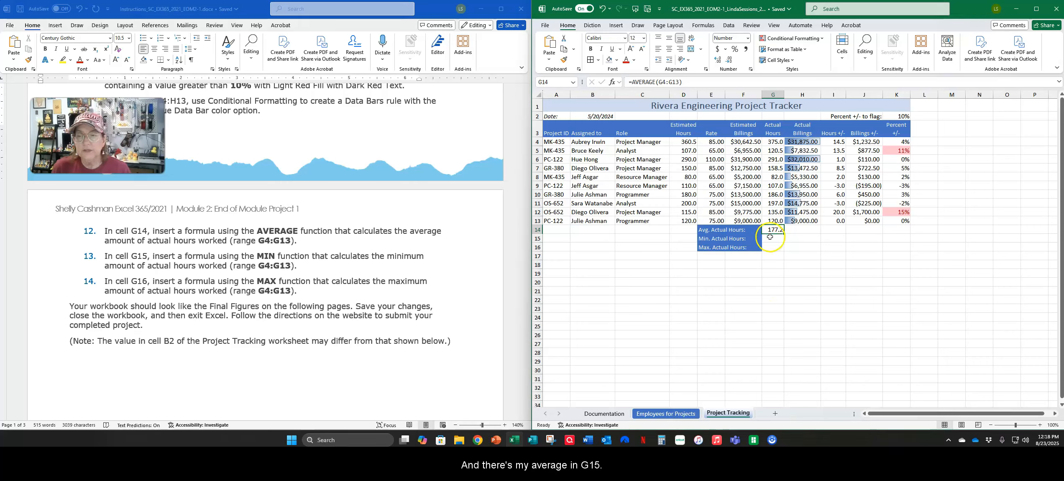
# Insert a MIN formula in cell G15 and set its range to G4:G13 so it excludes the average.
pyautogui.click(770, 236)
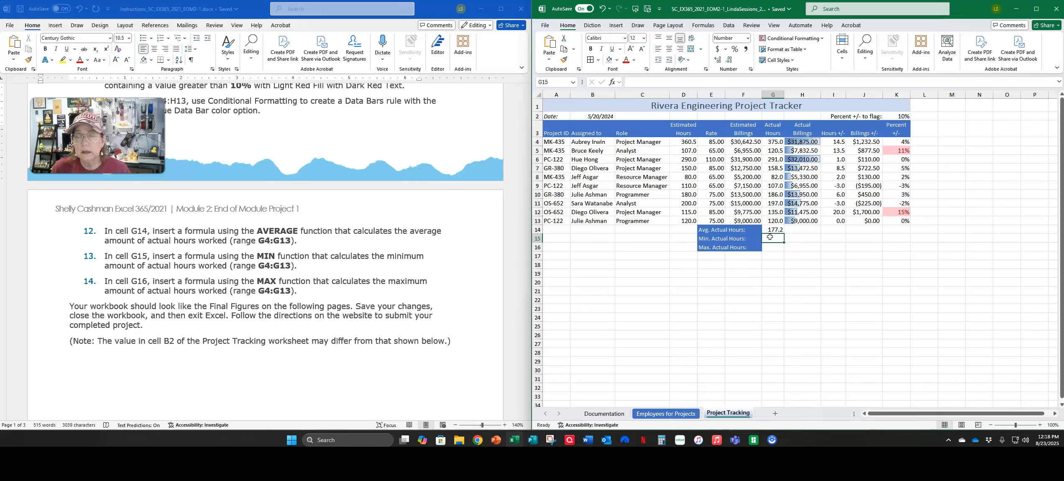
pyautogui.click(865, 61)
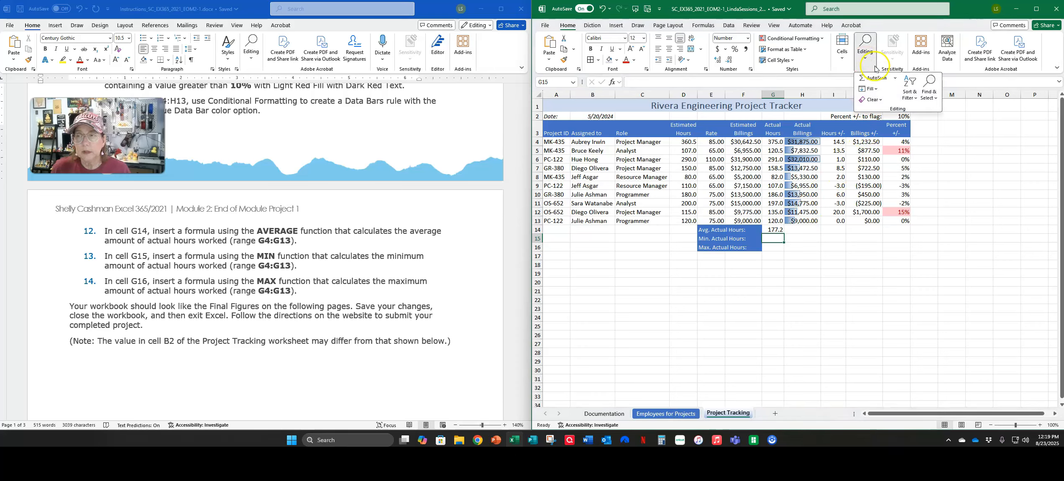
pyautogui.click(896, 78)
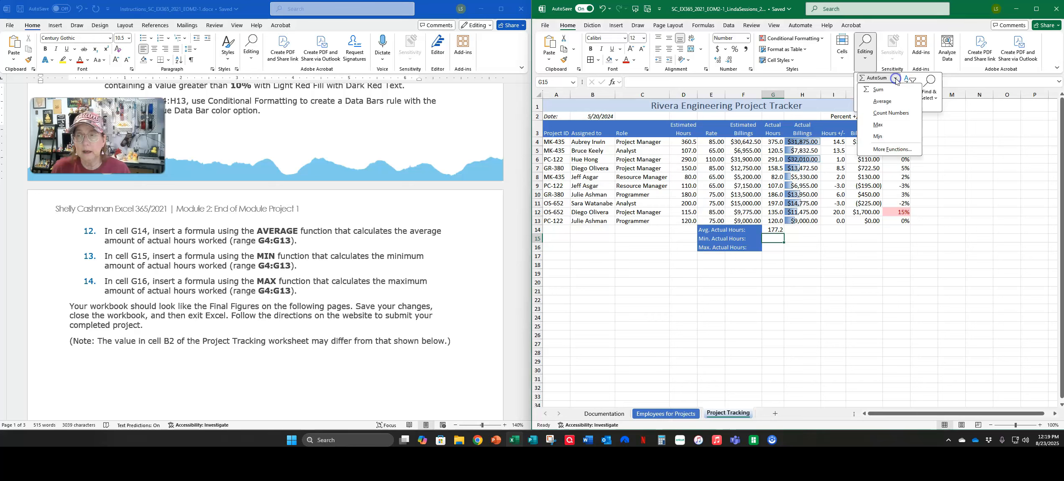
pyautogui.click(895, 79)
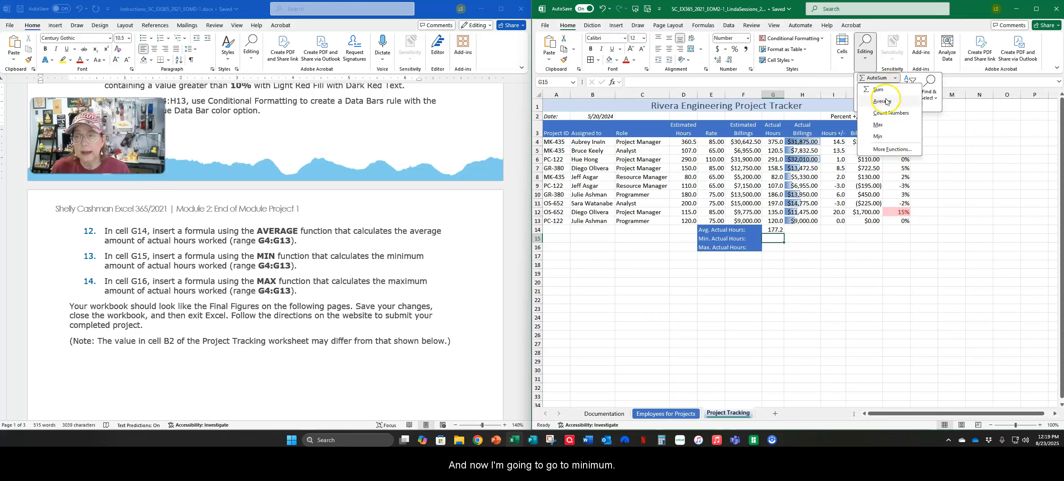
pyautogui.click(878, 136)
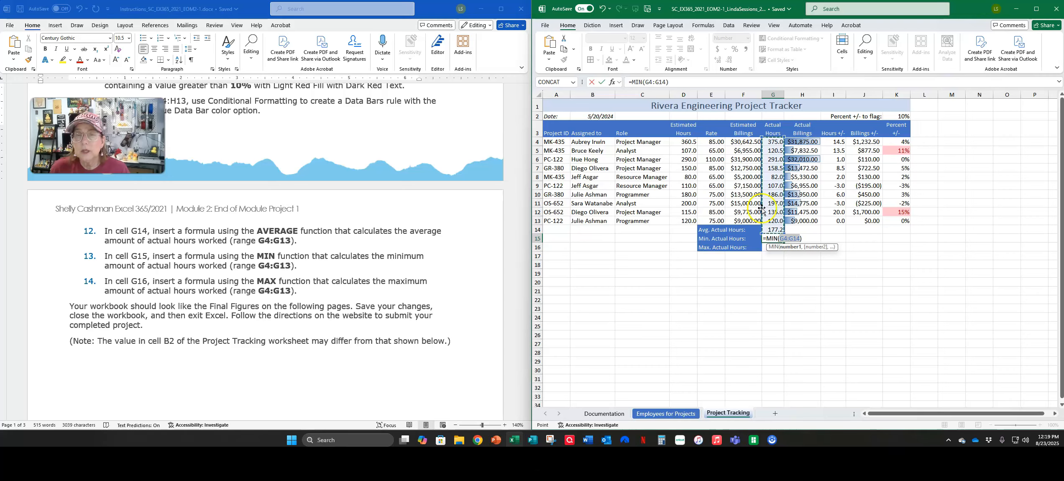
pyautogui.click(661, 82)
pyautogui.moveTo(662, 81); pyautogui.dragTo(660, 82)
pyautogui.write('3')
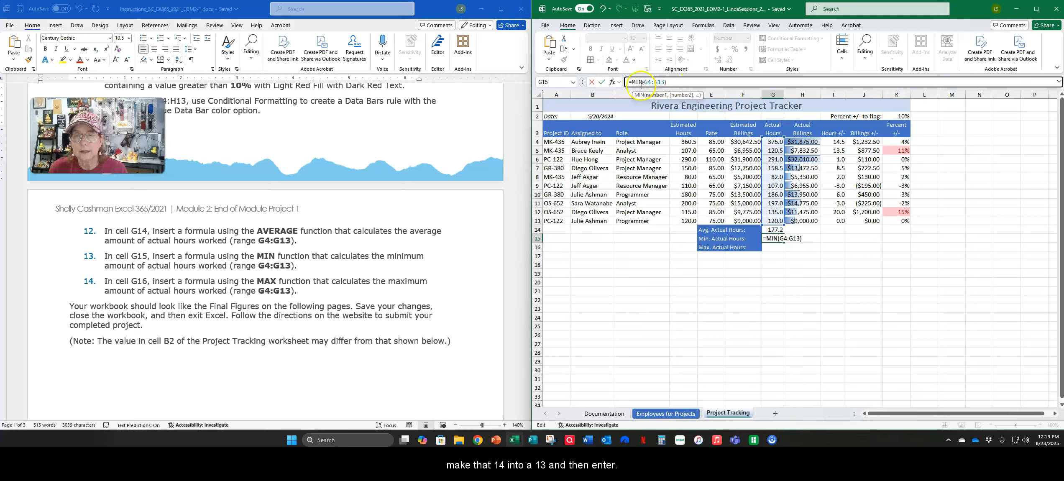
pyautogui.click(602, 82)
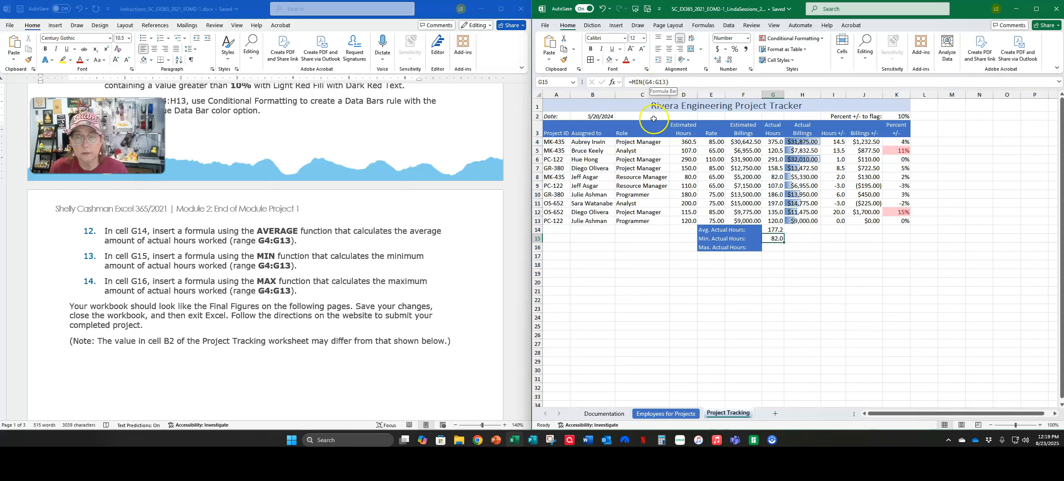
# Insert a MAX formula in cell G16 and set its range to G4:G13 so it excludes the average and minimum.
pyautogui.click(771, 247)
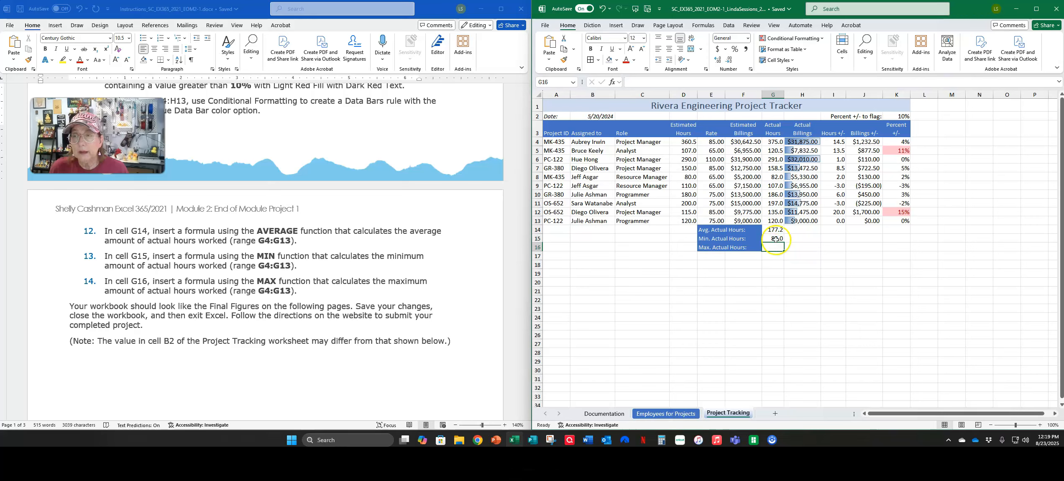
pyautogui.click(865, 59)
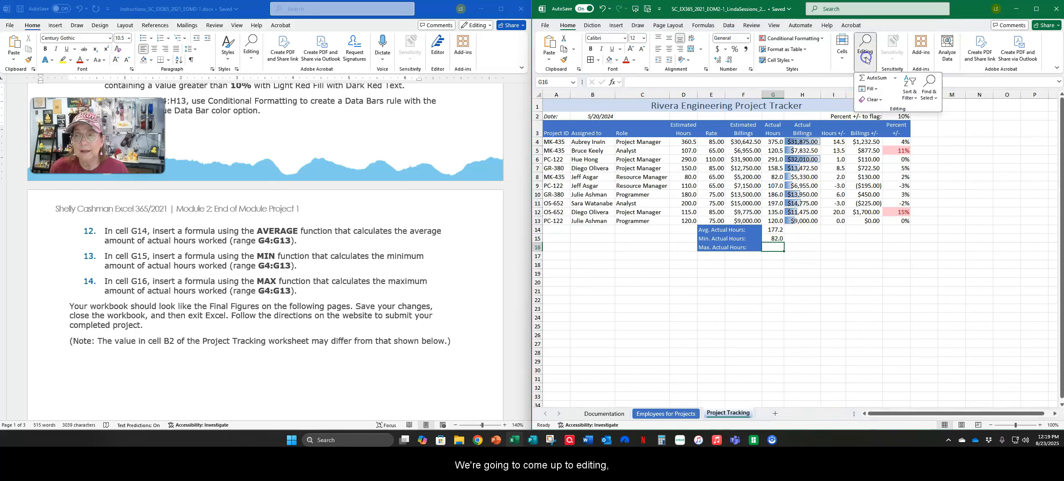
pyautogui.click(898, 78)
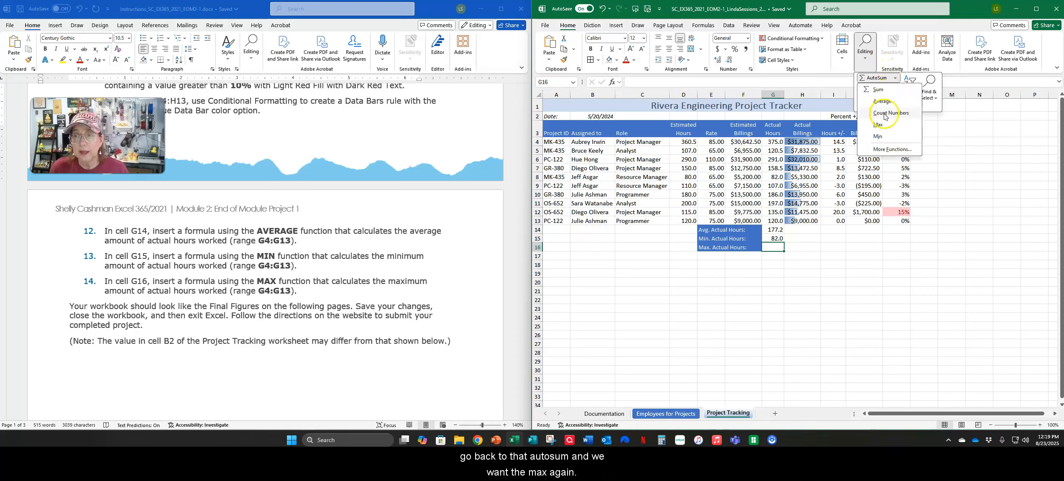
pyautogui.click(878, 125)
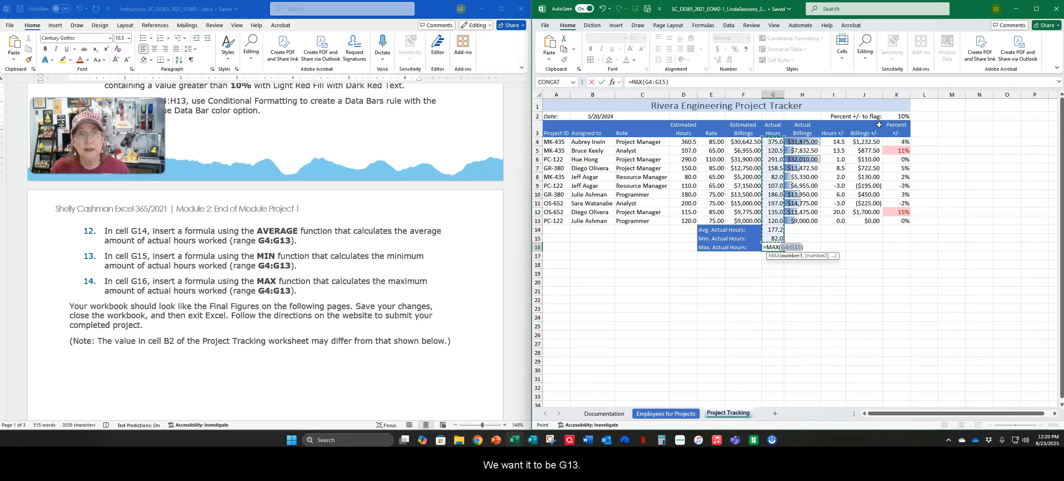
pyautogui.click(661, 82)
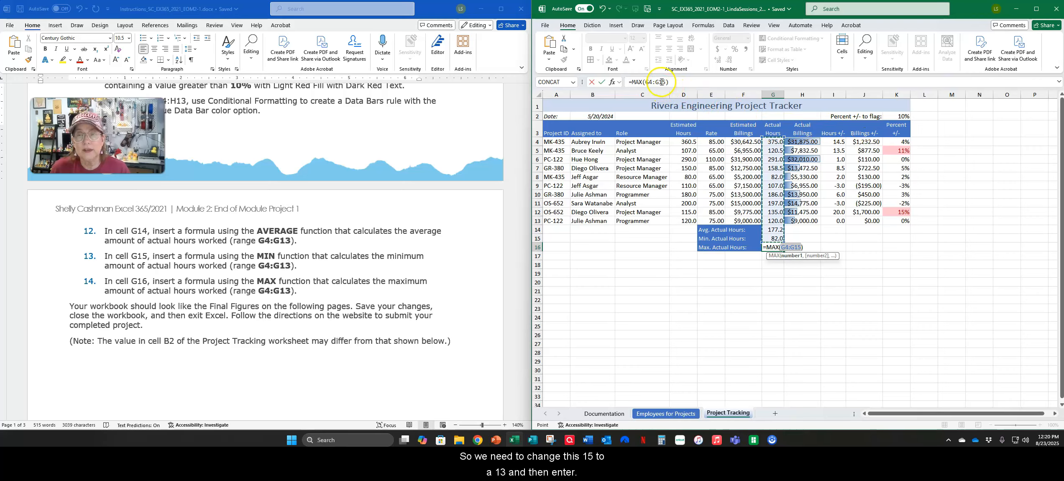
pyautogui.moveTo(661, 82); pyautogui.dragTo(665, 82)
pyautogui.write('3')
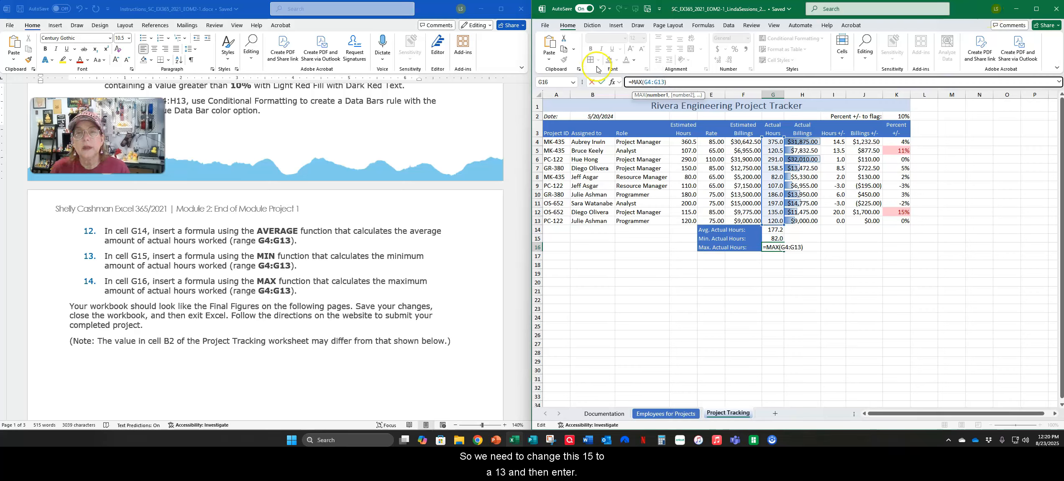
pyautogui.click(600, 83)
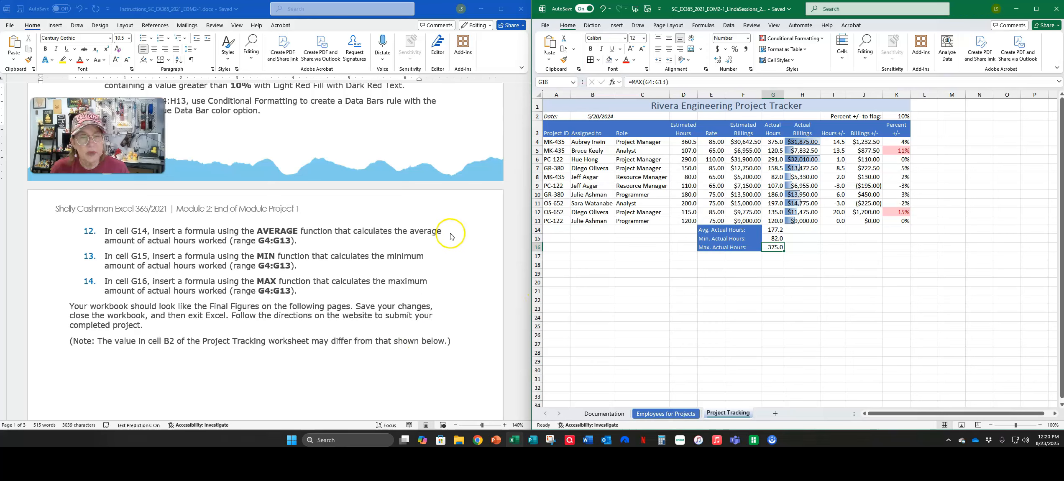
# Compare the Employees for Projects and Project Tracking worksheets with Final Figures 1 and 2 in the instructions document.
pyautogui.click(465, 223)
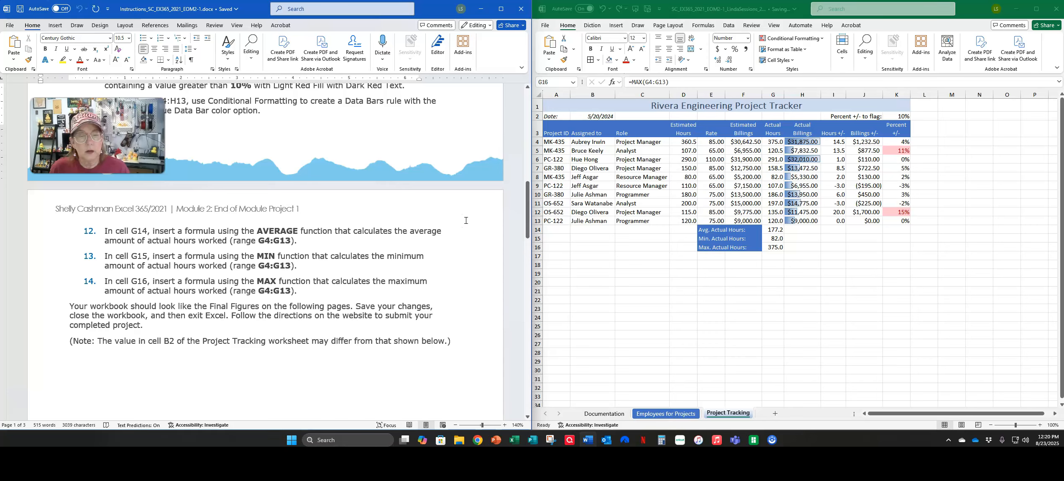
pyautogui.scroll(-1, 465, 220)
pyautogui.scroll(-8, 466, 221)
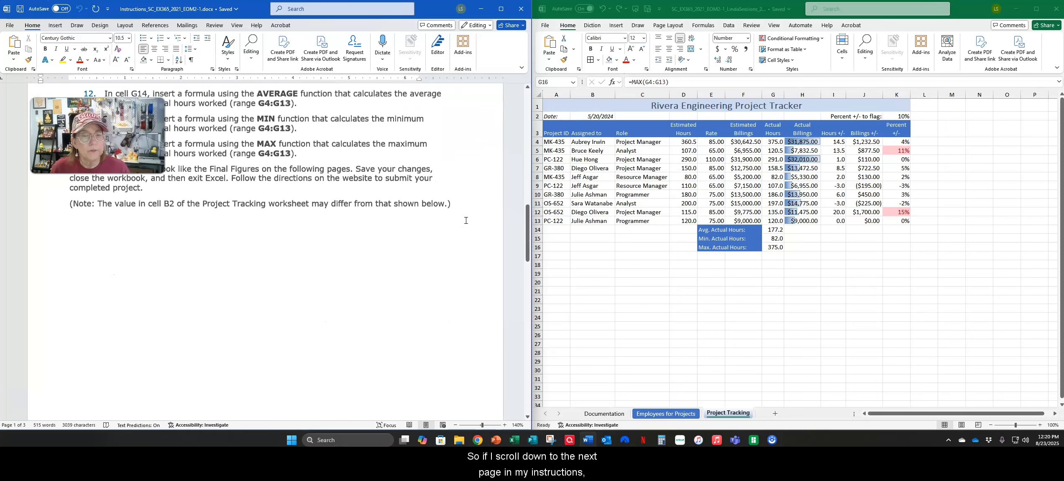
pyautogui.scroll(-10, 466, 220)
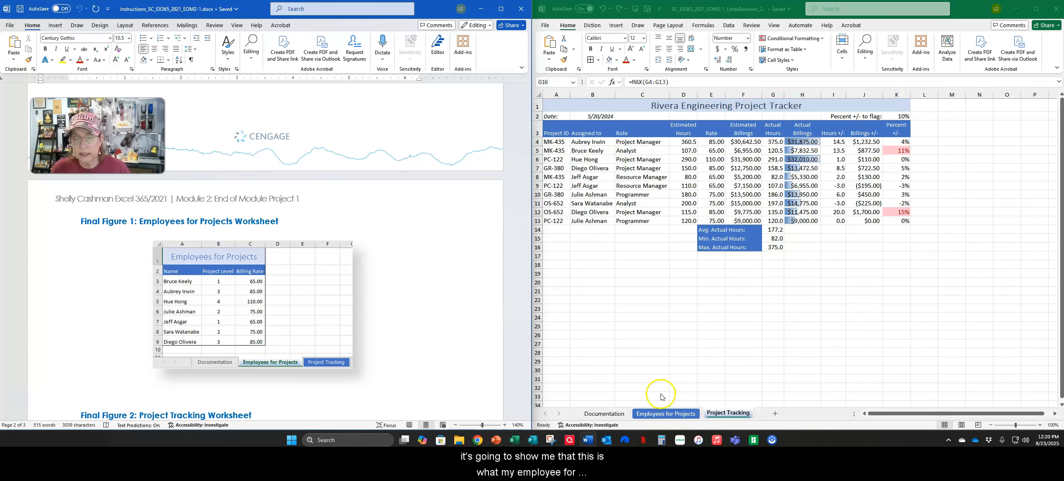
pyautogui.click(641, 414)
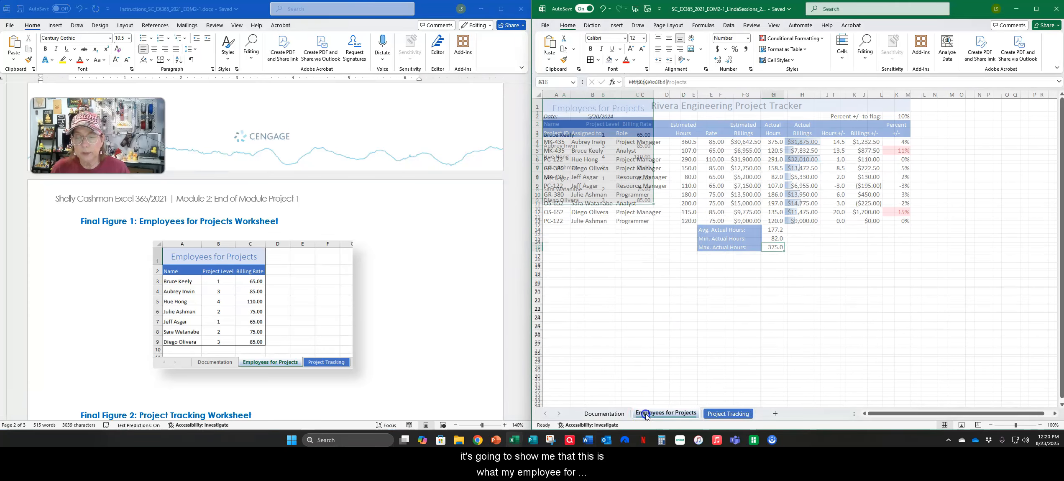
pyautogui.click(724, 224)
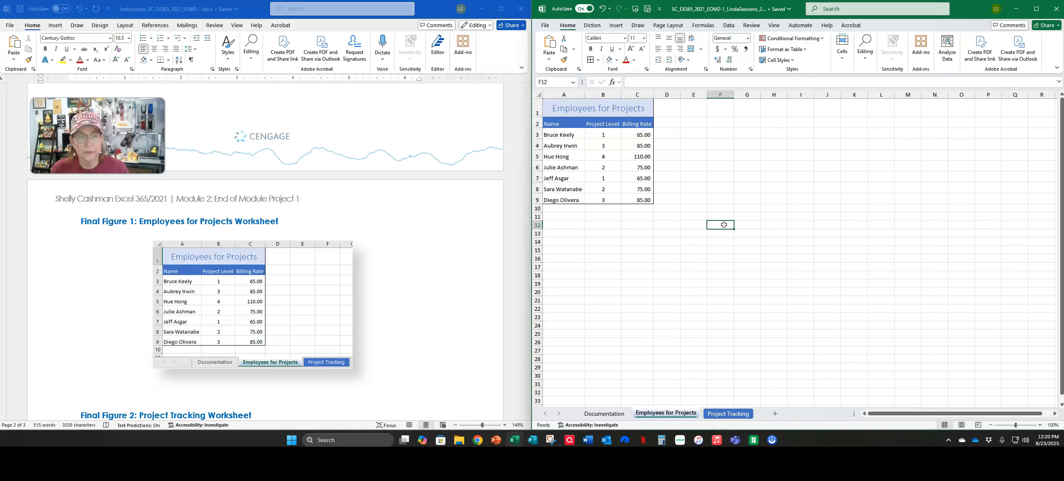
pyautogui.click(728, 413)
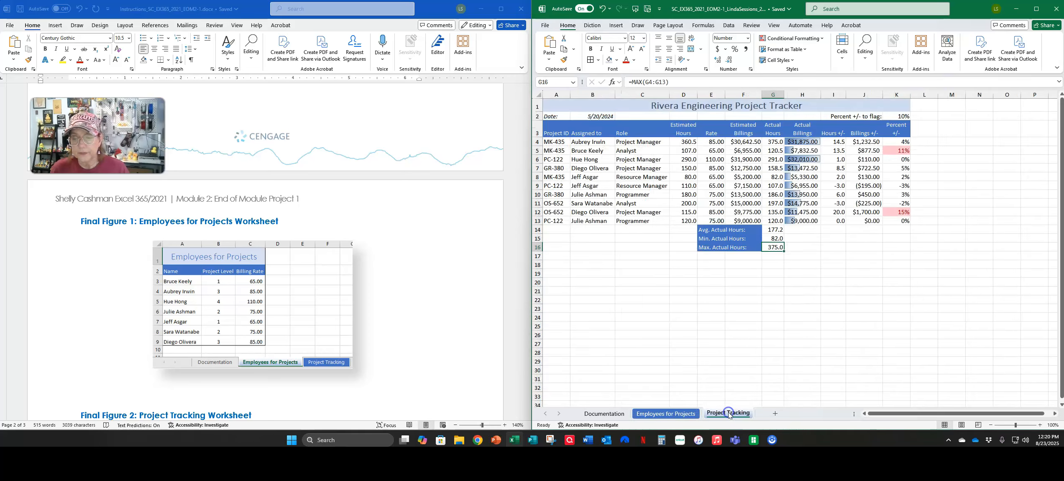
pyautogui.click(429, 278)
pyautogui.scroll(-5, 427, 276)
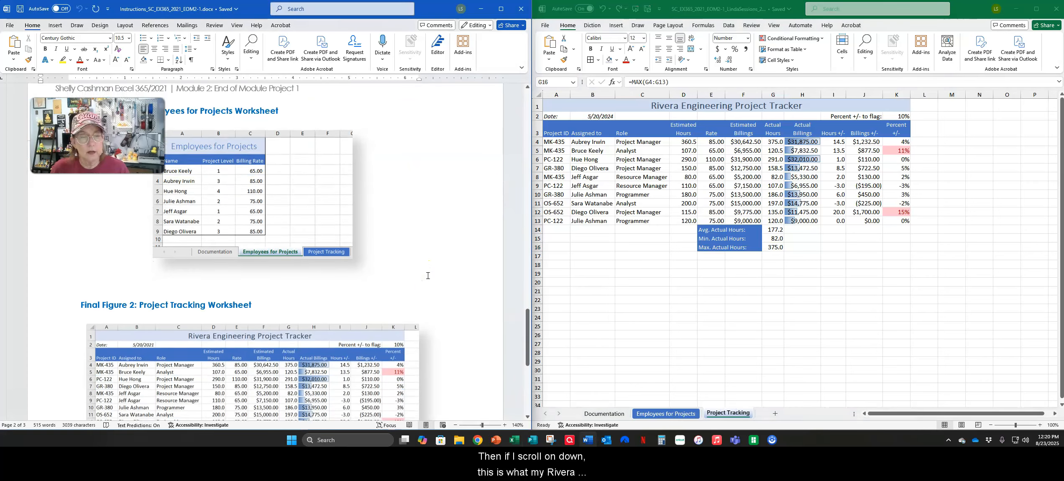
pyautogui.click(437, 295)
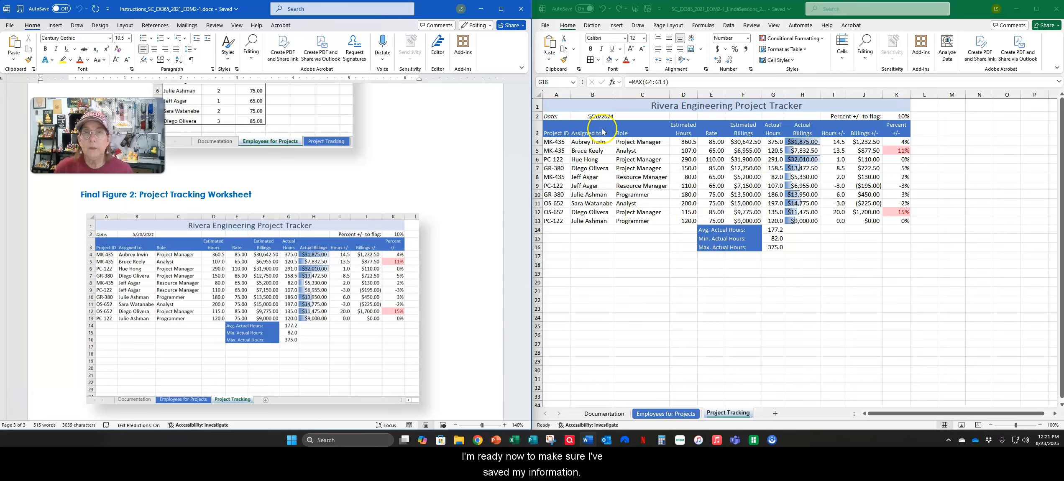
# Close the finished workbook and switch to the MindTap project page in the browser.
pyautogui.click(602, 247)
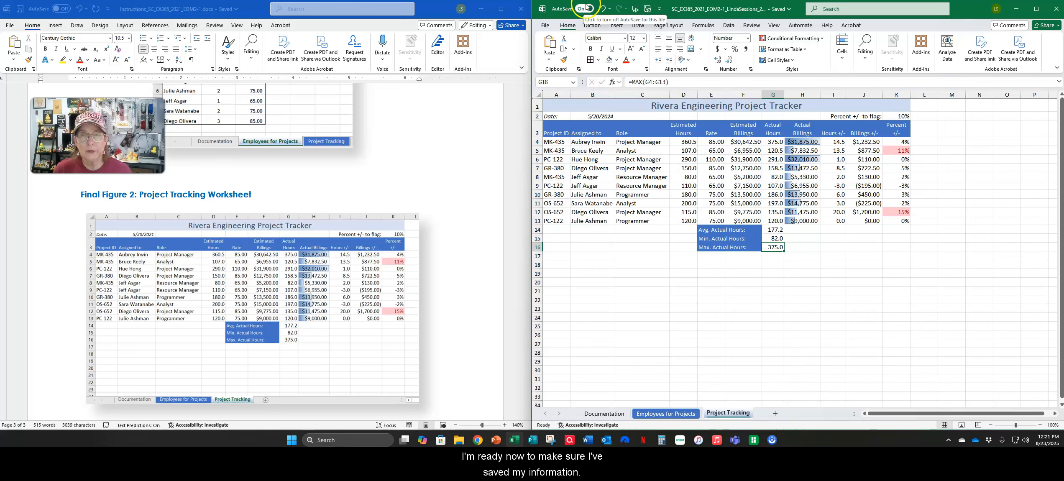
pyautogui.click(1054, 10)
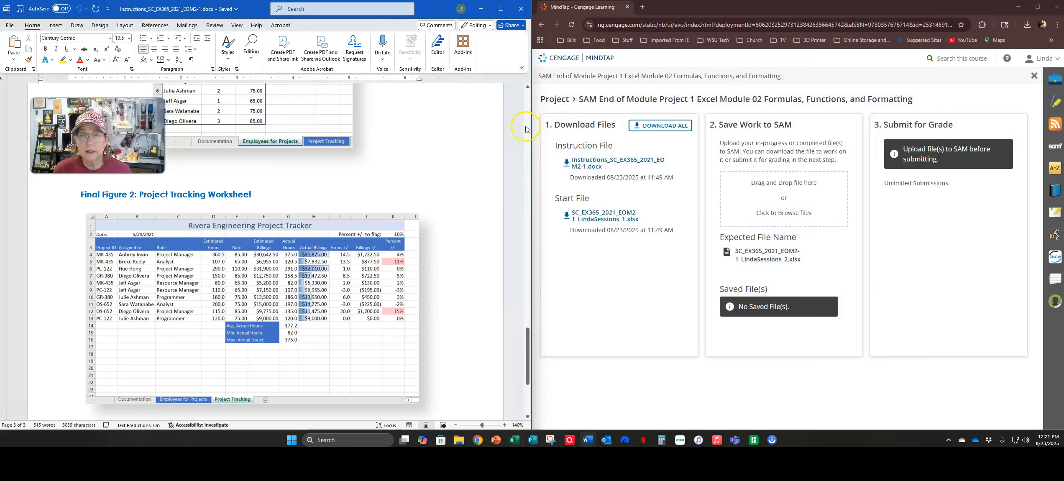
pyautogui.click(642, 93)
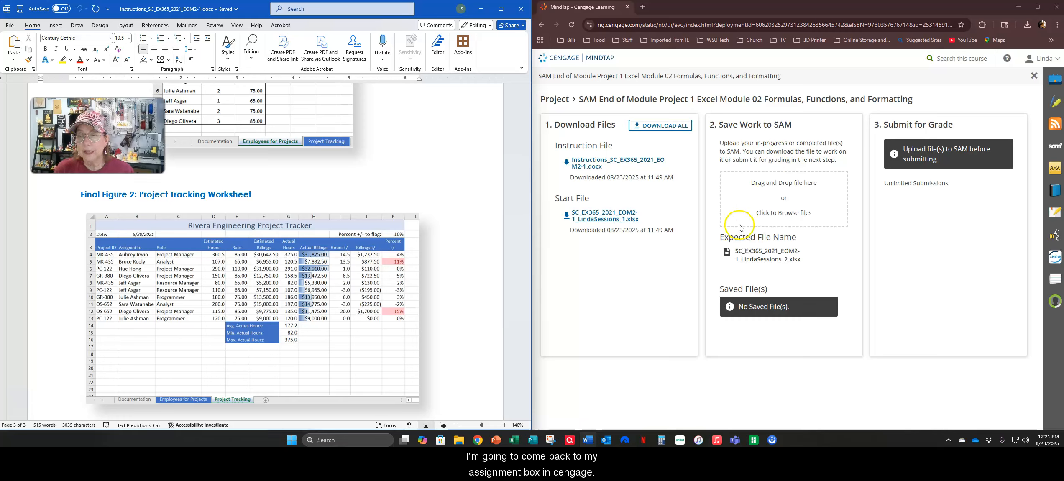
# Upload the completed EOM2-1 workbook from the Computer Class folder in Documents to SAM and submit it for grading.
pyautogui.click(791, 200)
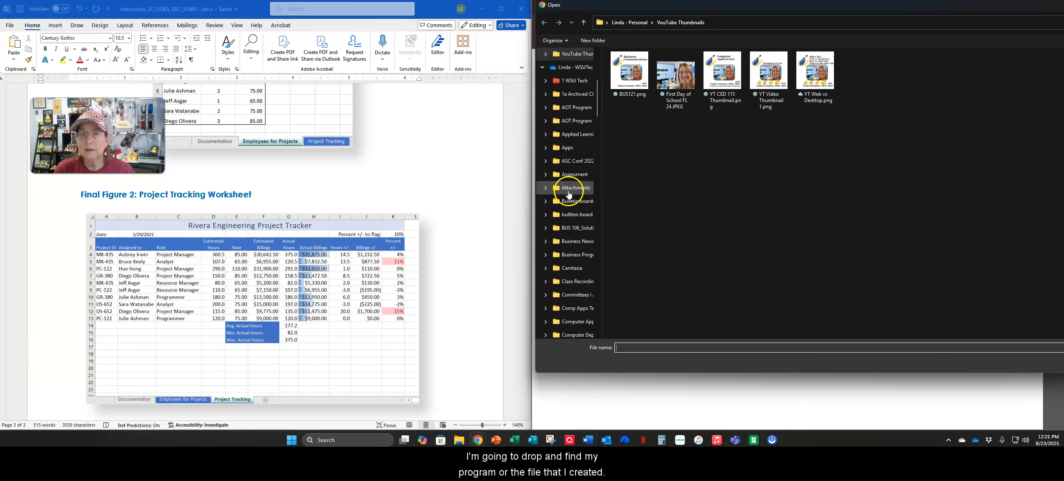
pyautogui.scroll(5, 598, 88)
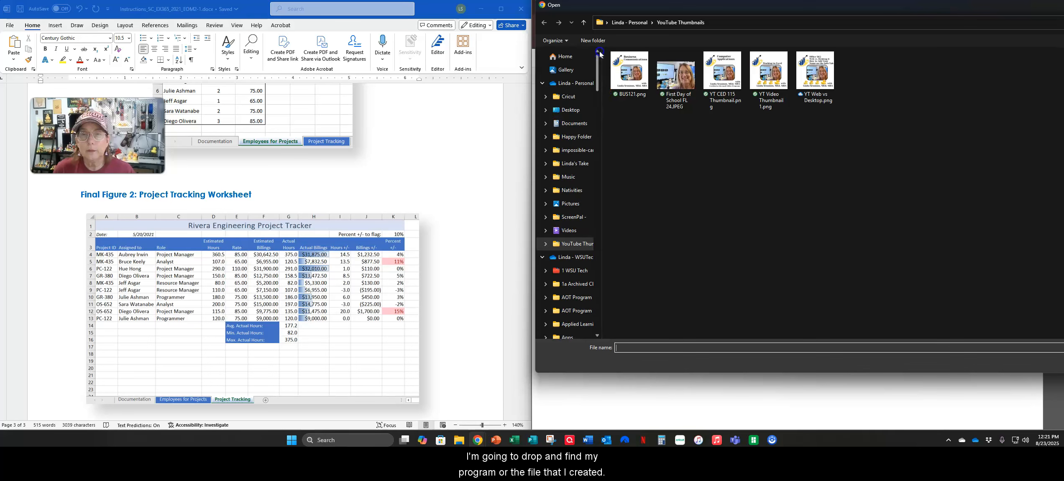
pyautogui.click(562, 124)
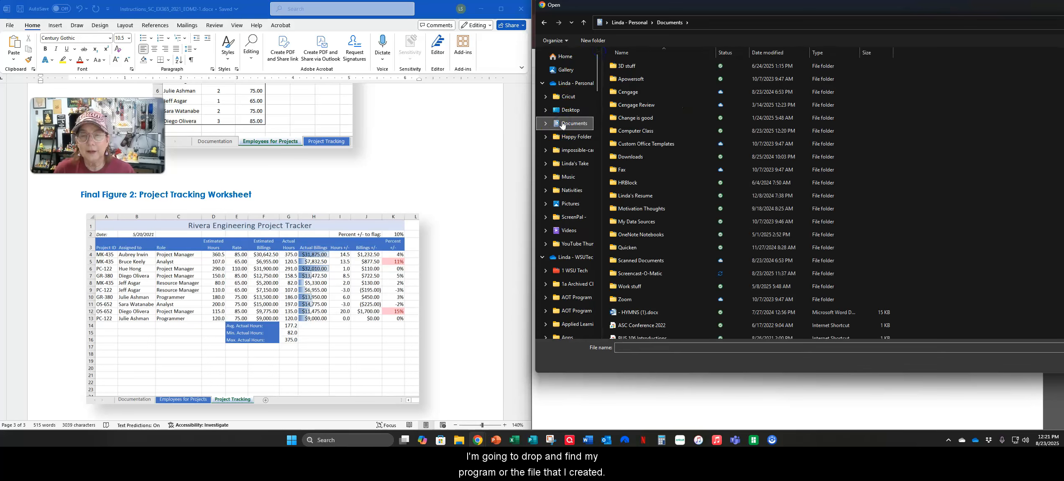
pyautogui.doubleClick(620, 132)
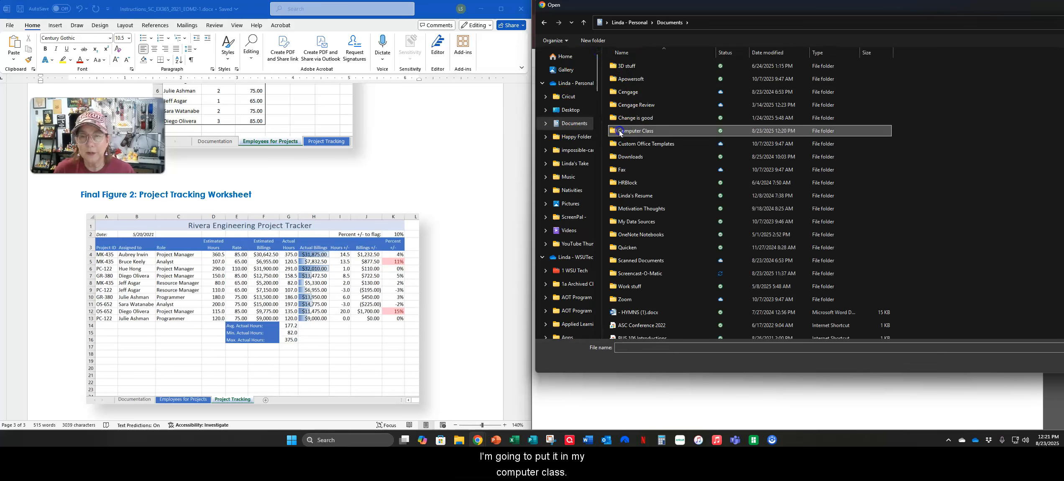
pyautogui.click(646, 81)
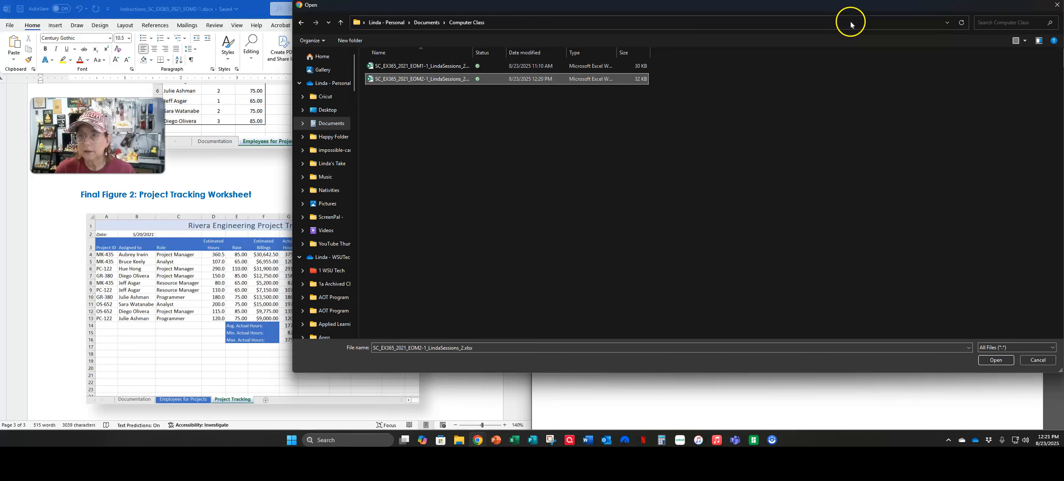
pyautogui.click(995, 361)
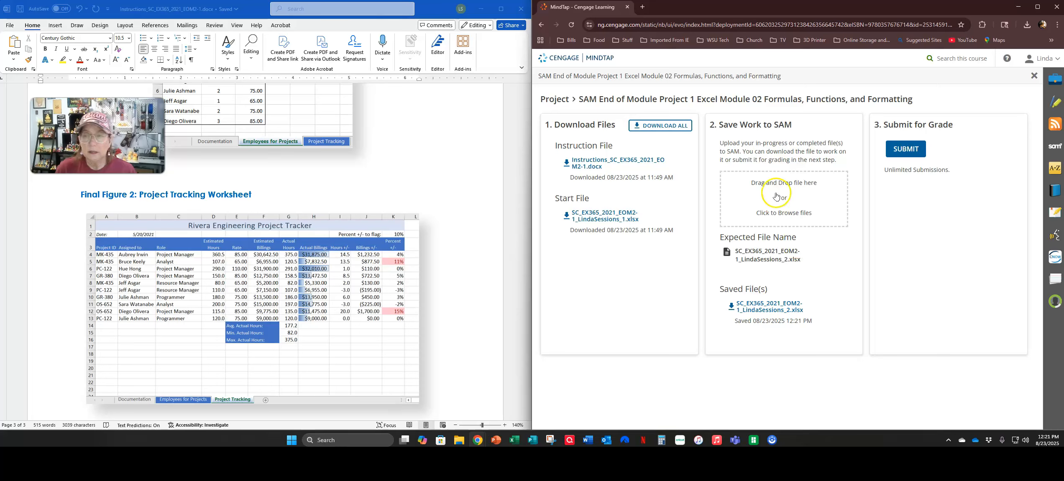
pyautogui.click(901, 149)
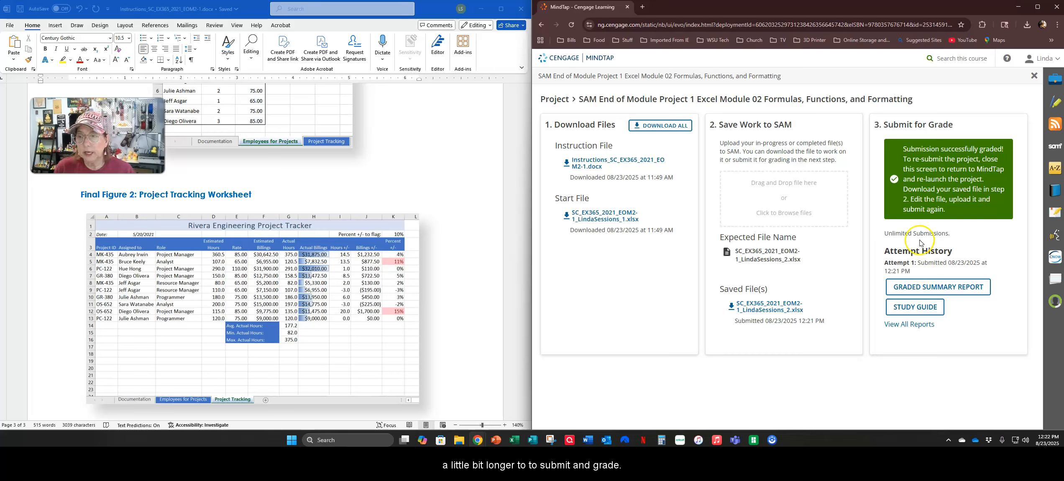
# Open the Graded Summary Report for the first attempt and place its window beside the instructions document.
pyautogui.click(918, 291)
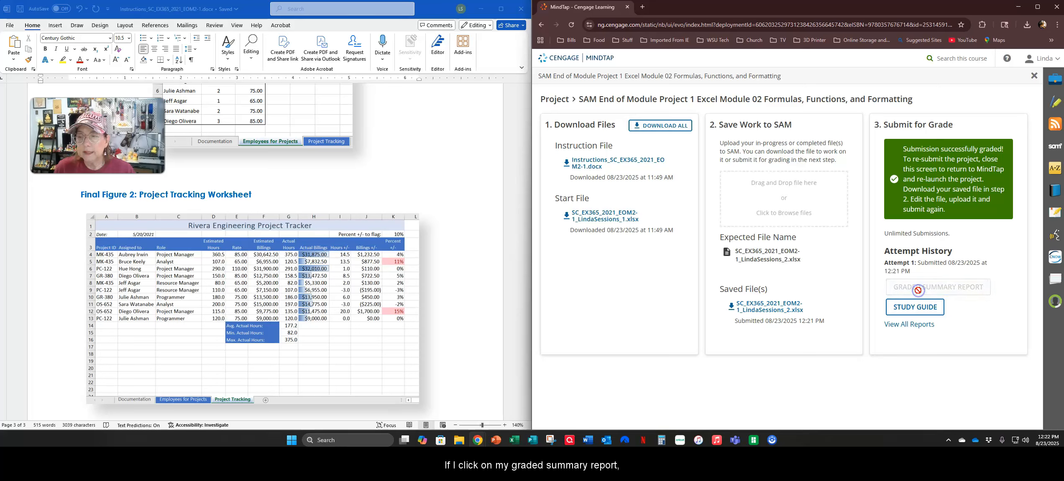
pyautogui.click(931, 65)
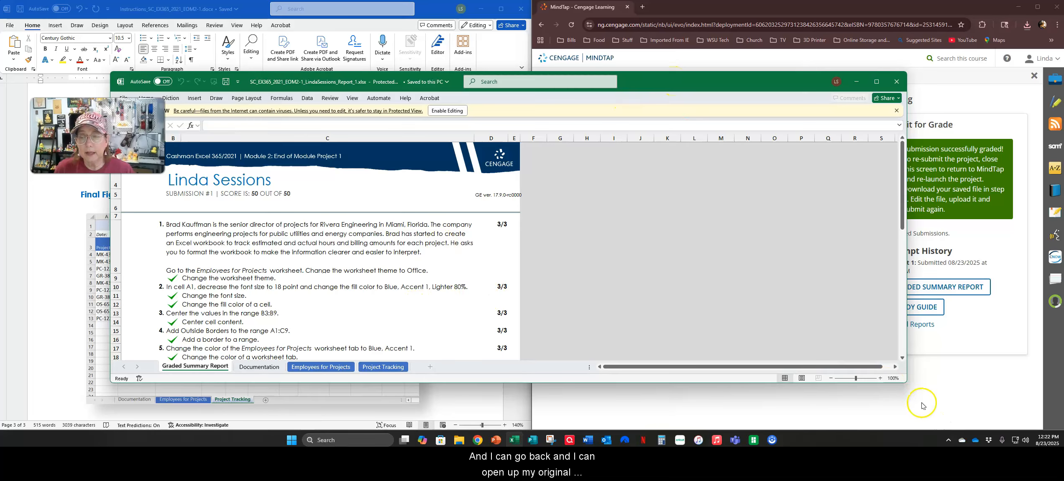
pyautogui.moveTo(904, 381); pyautogui.dragTo(569, 422)
pyautogui.moveTo(460, 84); pyautogui.dragTo(870, 42)
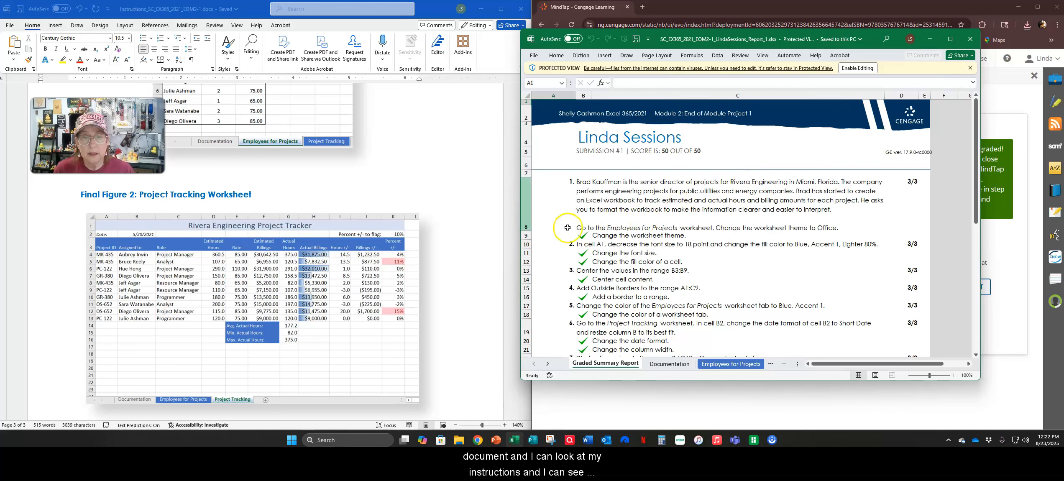
# Highlight instruction 3 on centering B3:B9 to check it against the graded report, and close the report.
pyautogui.click(391, 155)
pyautogui.scroll(10, 391, 155)
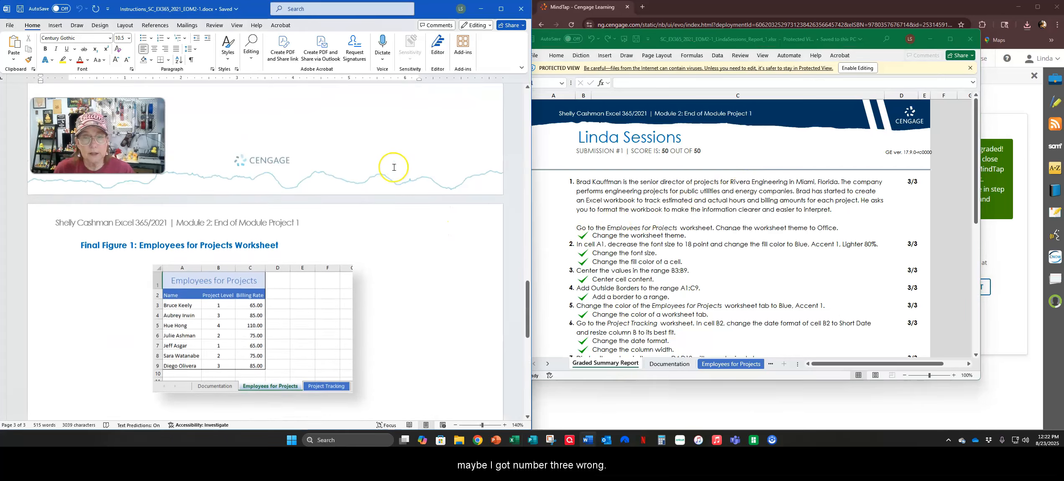
pyautogui.scroll(10, 393, 167)
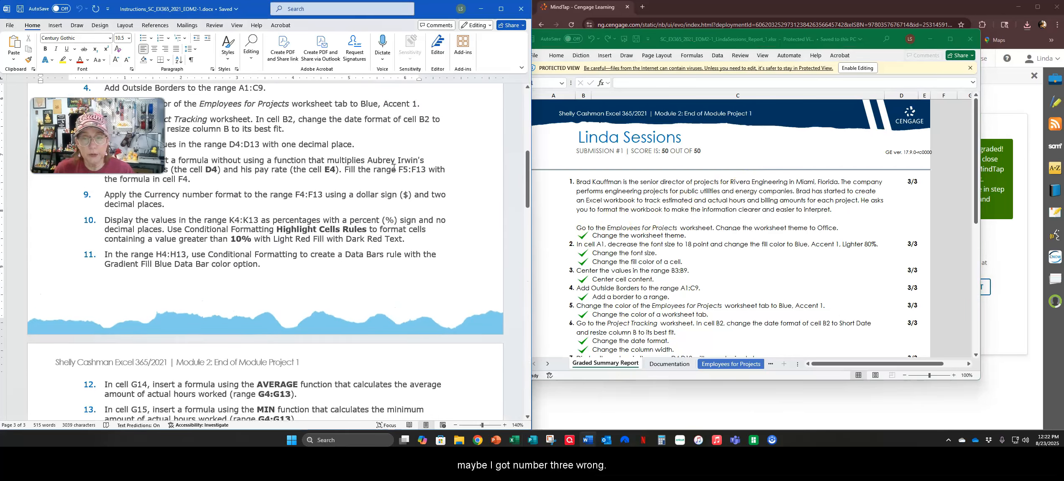
pyautogui.moveTo(105, 222); pyautogui.dragTo(254, 221)
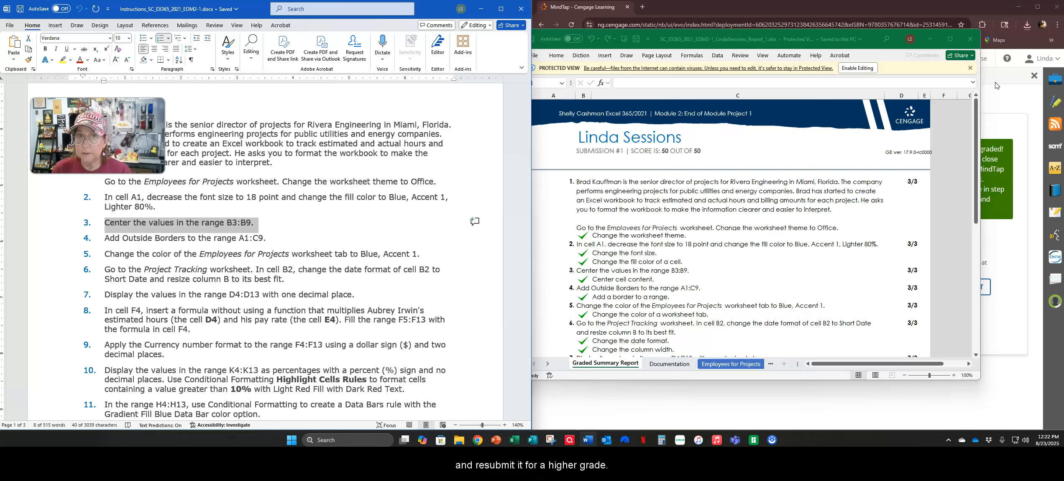
pyautogui.click(971, 43)
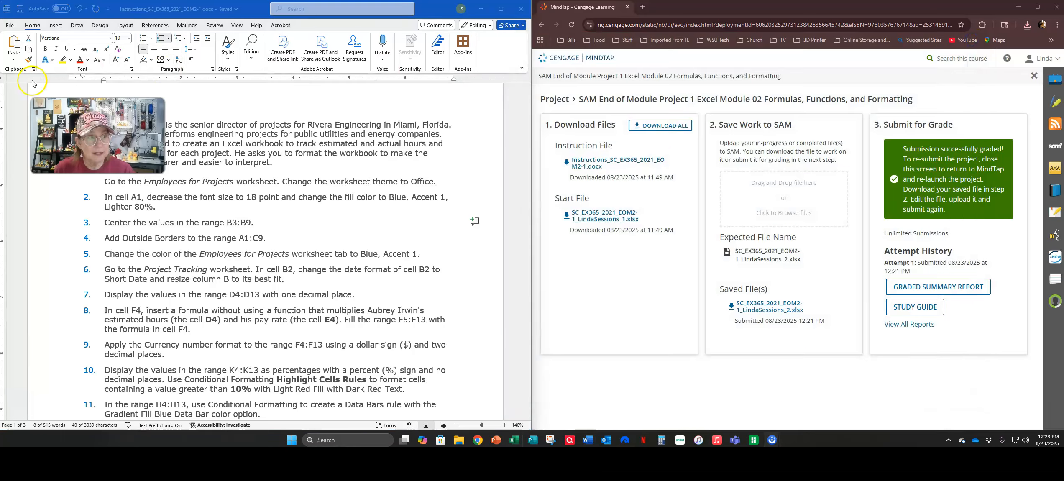